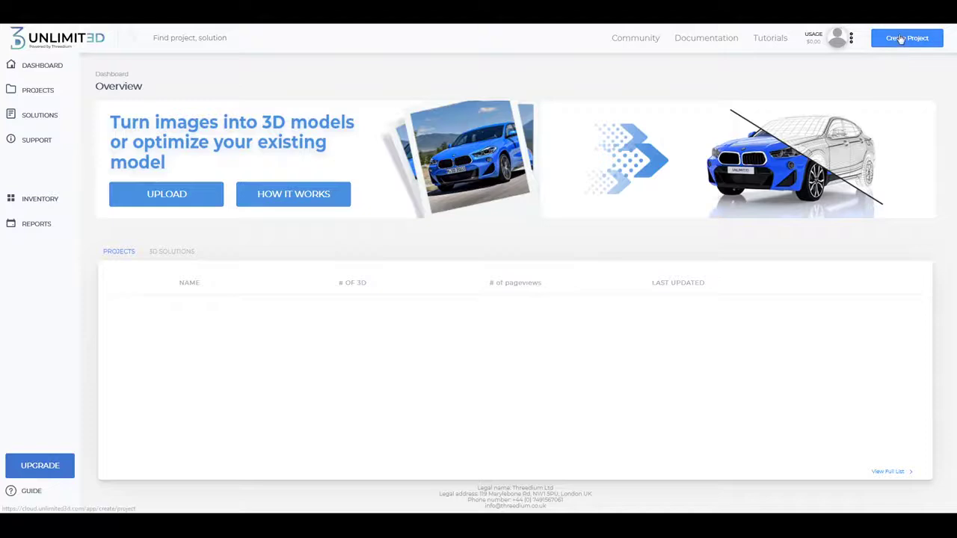
Create a new project named "Chair" with the description "Example chair".
{"action": "left_click", "coordinate": [900, 38]}
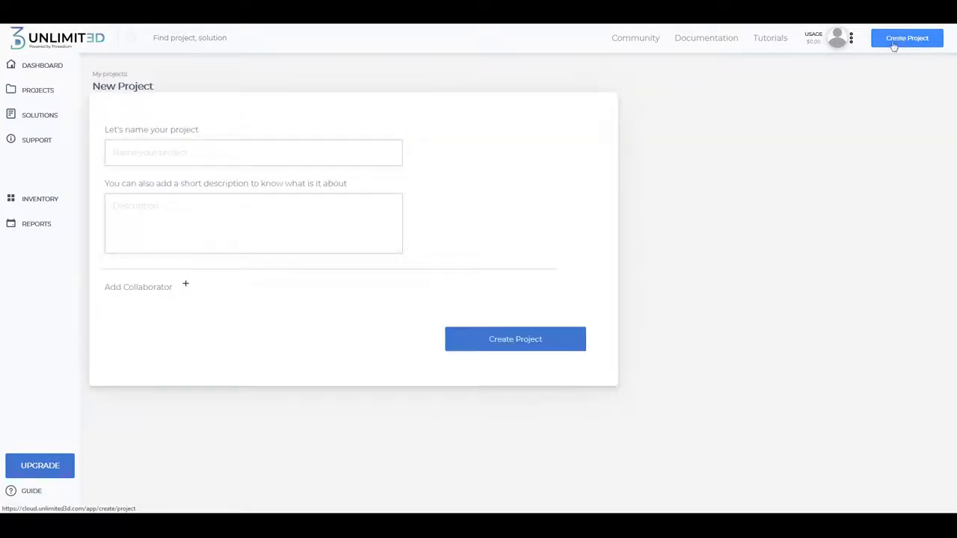
{"action": "left_click", "coordinate": [232, 154]}
{"action": "type", "text": "Chair"}
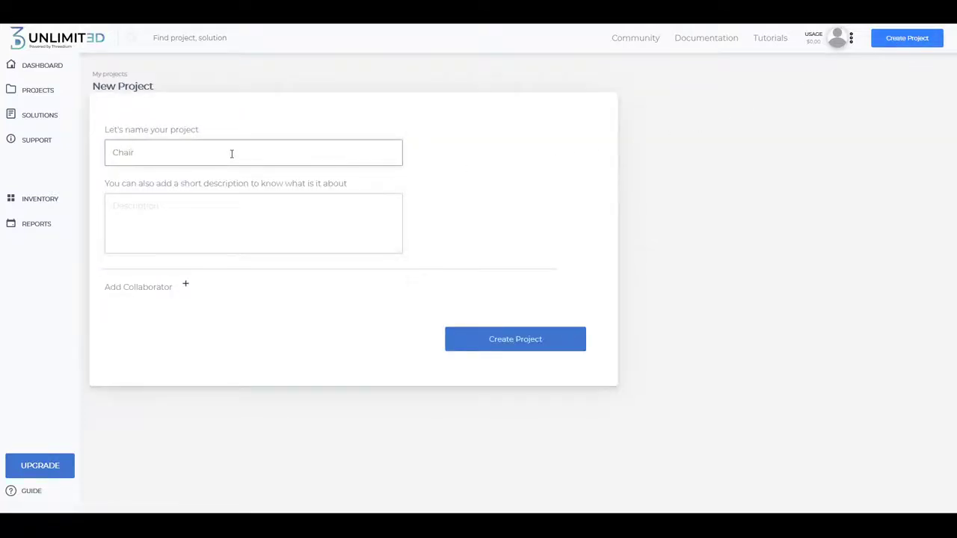
{"action": "left_click", "coordinate": [192, 218]}
{"action": "type", "text": "Example chair"}
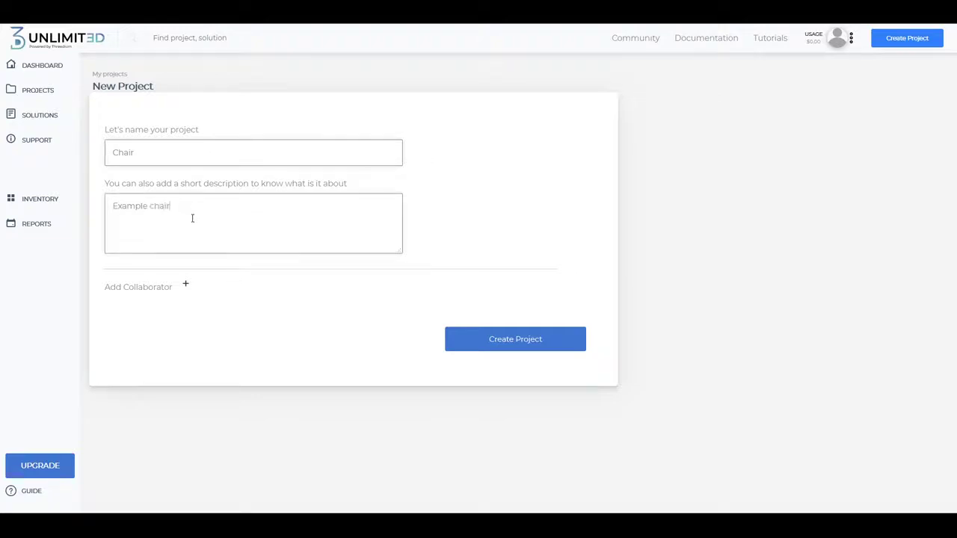
{"action": "left_click", "coordinate": [495, 347]}
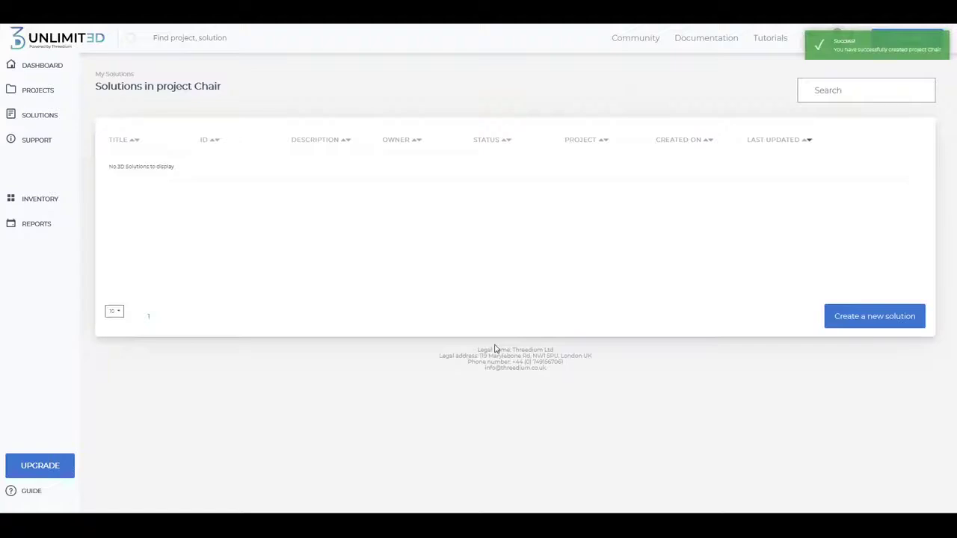
Create a 3D solution named "Igloo" in the Chair project with the description "Igloo chair".
{"action": "left_click", "coordinate": [860, 319]}
{"action": "left_click", "coordinate": [185, 153]}
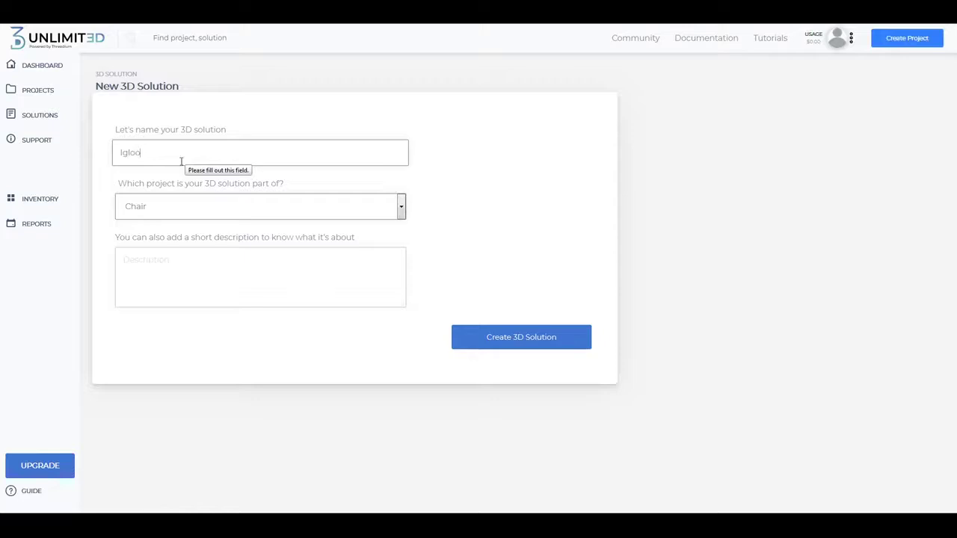
{"action": "left_click", "coordinate": [195, 262]}
{"action": "type", "text": "Igloo chair"}
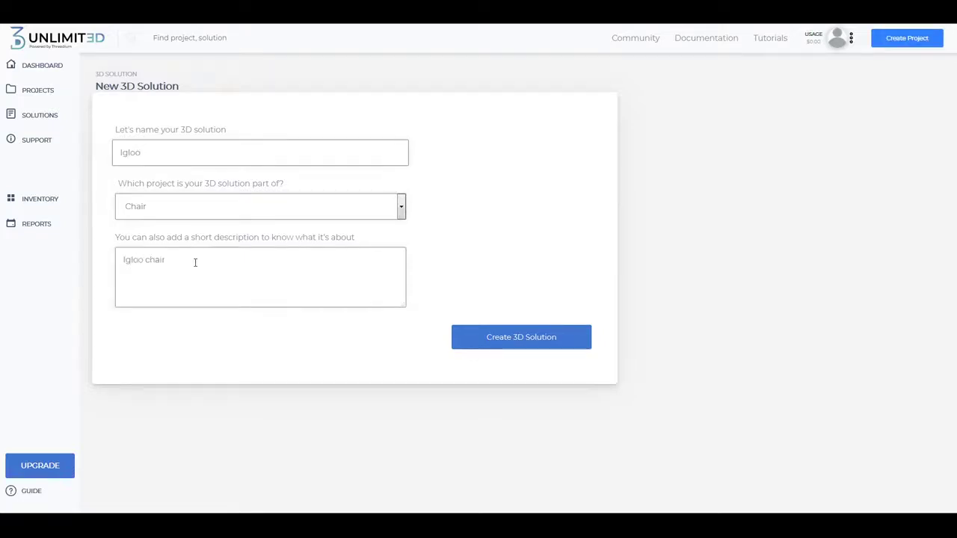
{"action": "left_click", "coordinate": [521, 340]}
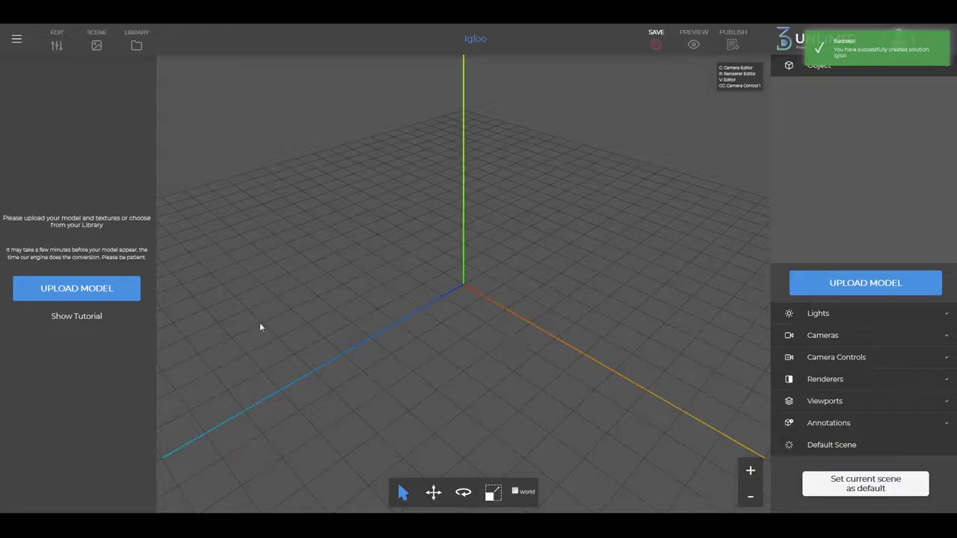
Upload the model file igloo_004.fbx from the igloo_001 folder into the Igloo solution.
{"action": "left_click", "coordinate": [103, 291]}
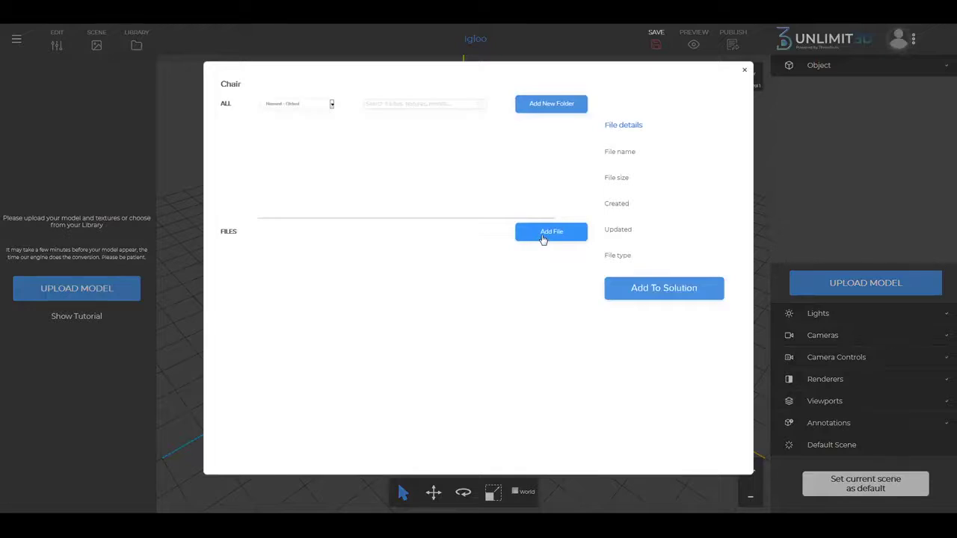
{"action": "left_click", "coordinate": [542, 237]}
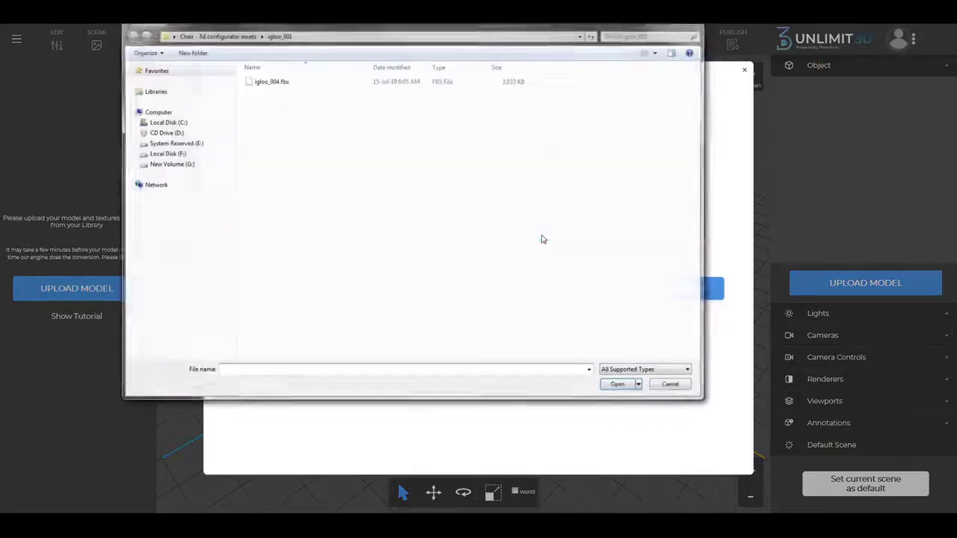
{"action": "left_click", "coordinate": [277, 83]}
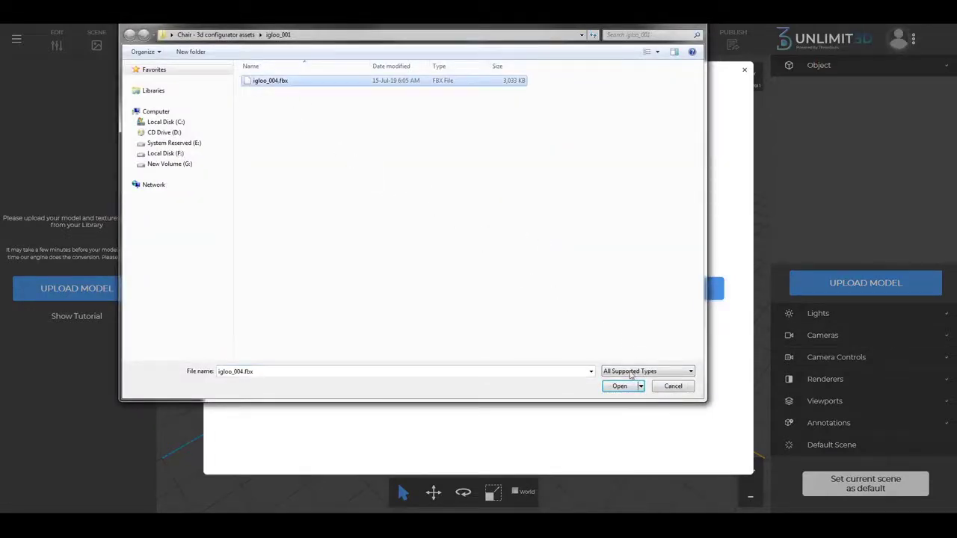
{"action": "left_click", "coordinate": [607, 389]}
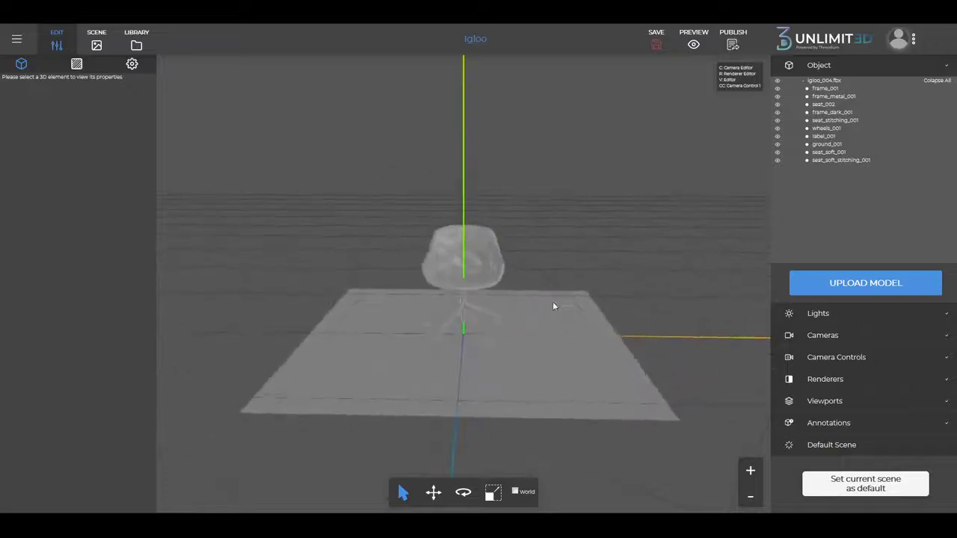
Add a new material named "ground" to the ground plane mesh under the chair.
{"action": "left_click", "coordinate": [522, 326]}
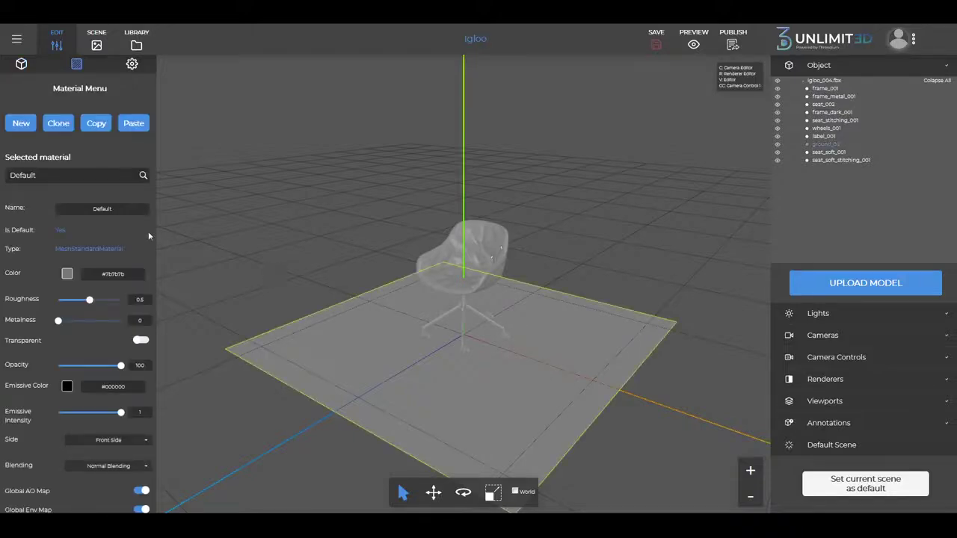
{"action": "scroll", "coordinate": [148, 231], "scroll_direction": "down", "scroll_amount": 1}
{"action": "scroll", "coordinate": [75, 180], "scroll_direction": "up", "scroll_amount": 1}
{"action": "left_click", "coordinate": [21, 124]}
{"action": "left_click", "coordinate": [513, 196]}
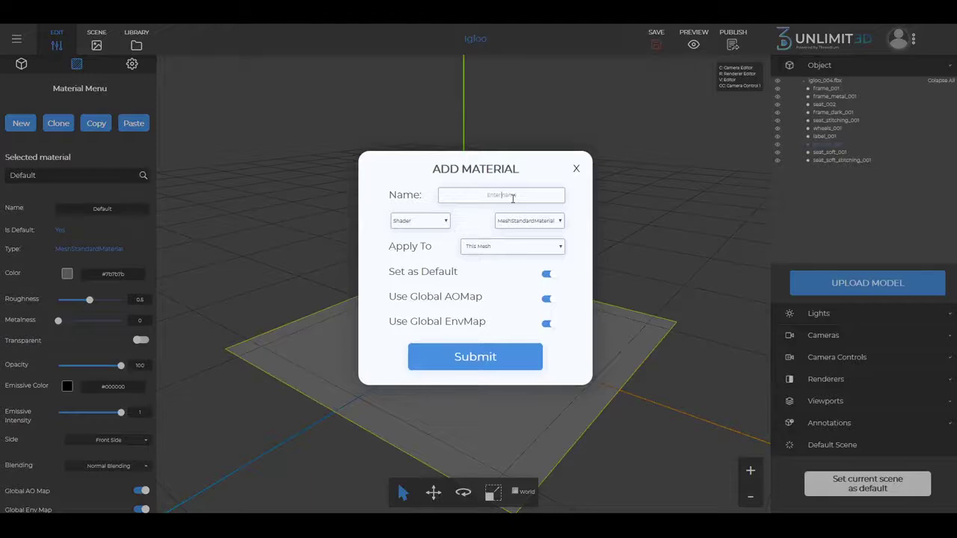
{"action": "type", "text": "al"}
{"action": "left_click", "coordinate": [472, 365]}
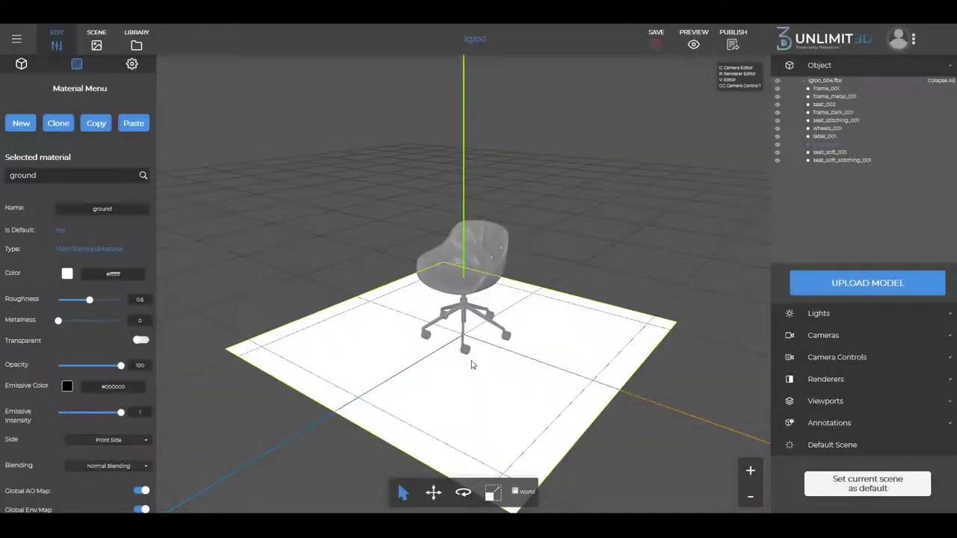
Upload igloo_ground_003_standard.png as the ground material's diffuse map and enable the material's transparency.
{"action": "scroll", "coordinate": [128, 314], "scroll_direction": "down", "scroll_amount": 5}
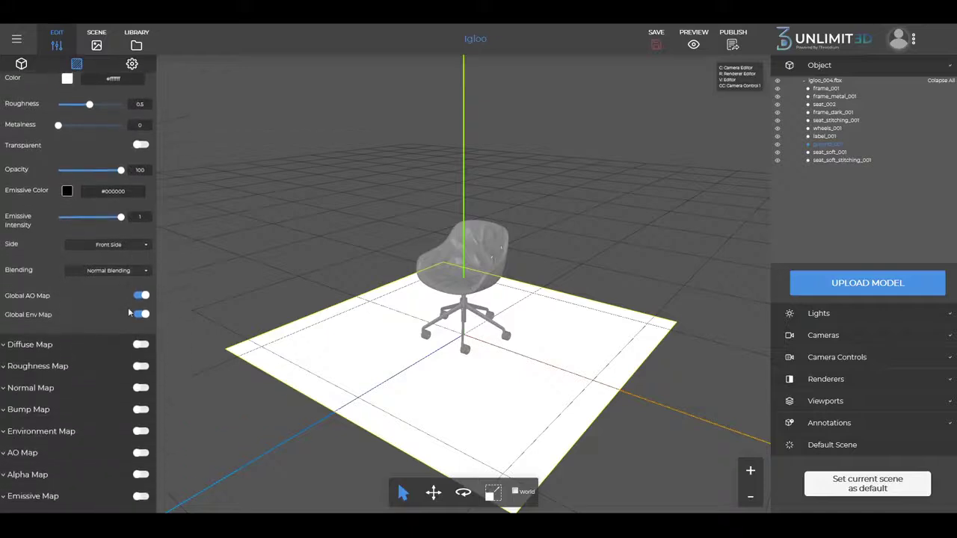
{"action": "left_click", "coordinate": [15, 310]}
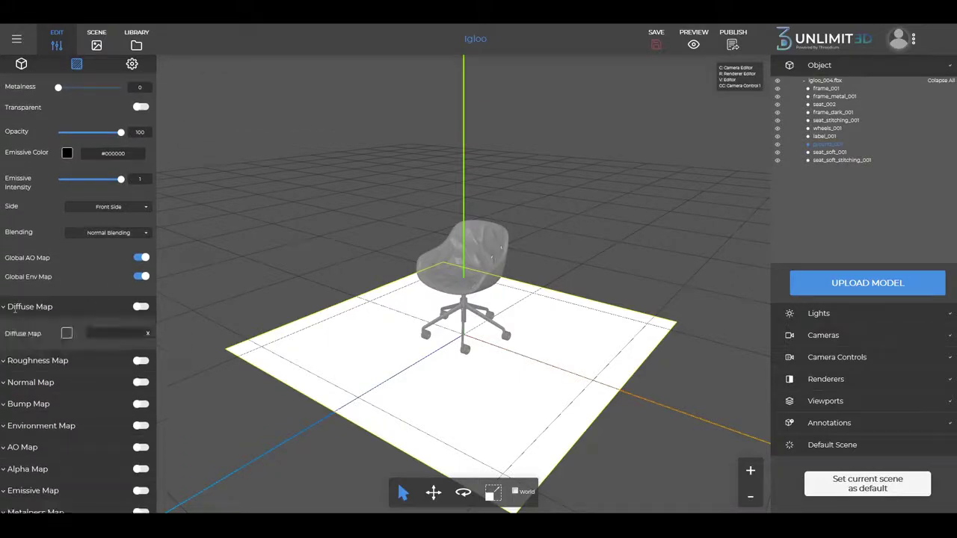
{"action": "left_click", "coordinate": [99, 330]}
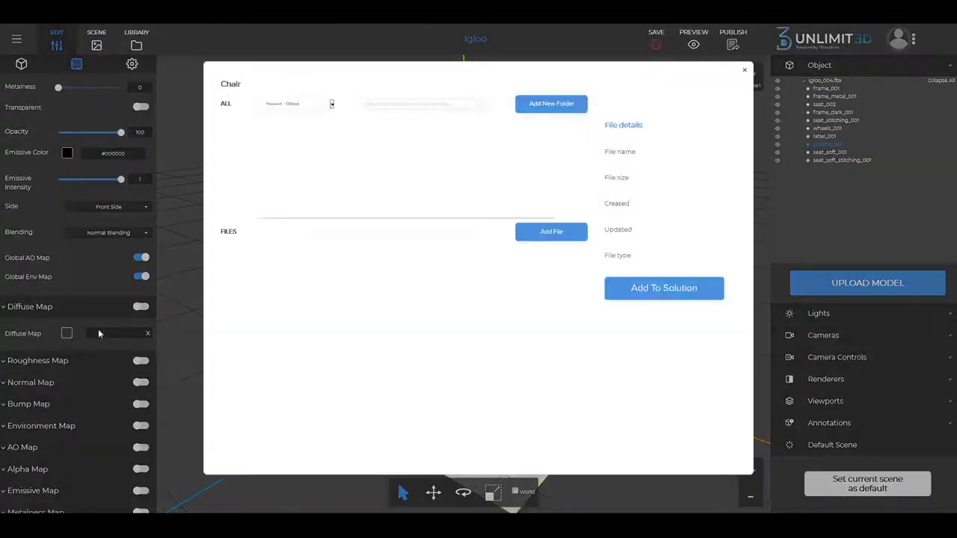
{"action": "left_click", "coordinate": [539, 238]}
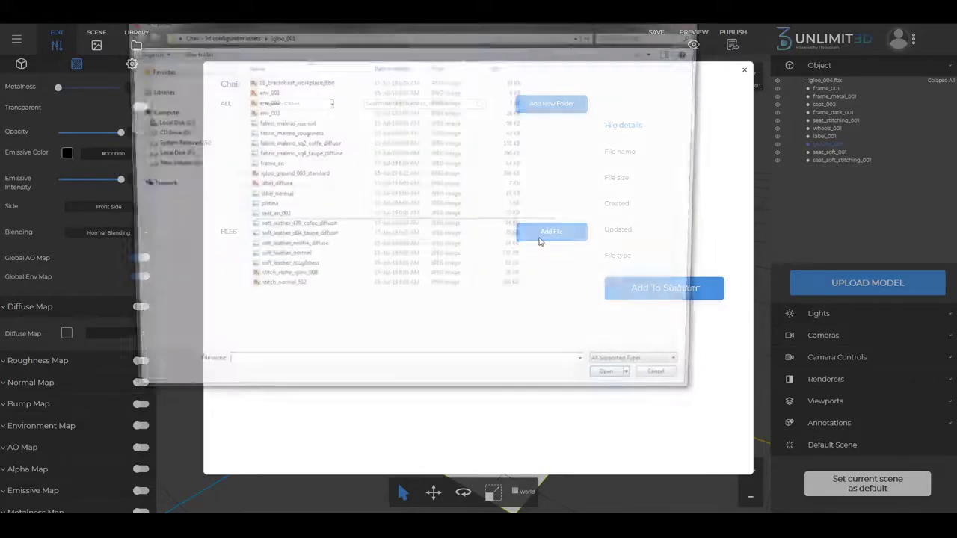
{"action": "left_click", "coordinate": [657, 52]}
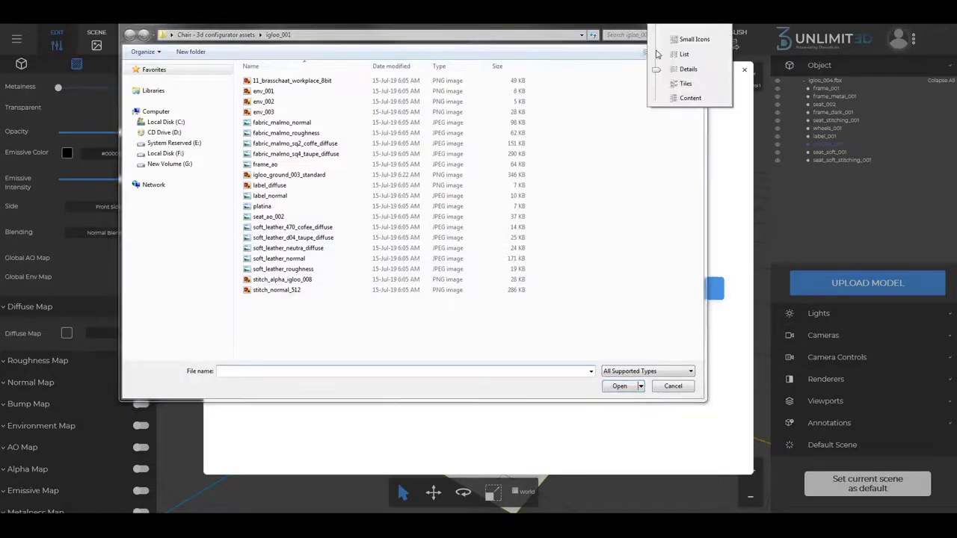
{"action": "left_click", "coordinate": [688, 27]}
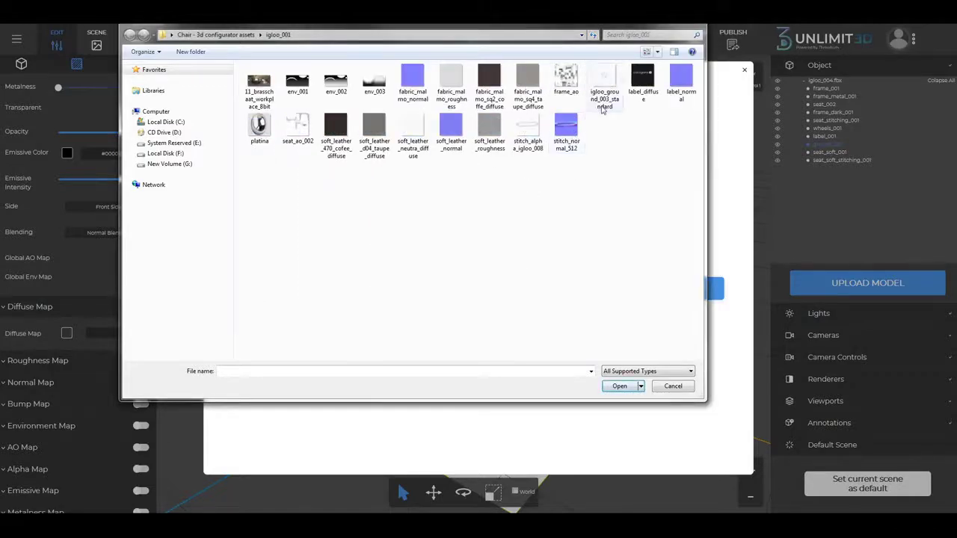
{"action": "left_click", "coordinate": [614, 81]}
{"action": "left_click", "coordinate": [607, 385]}
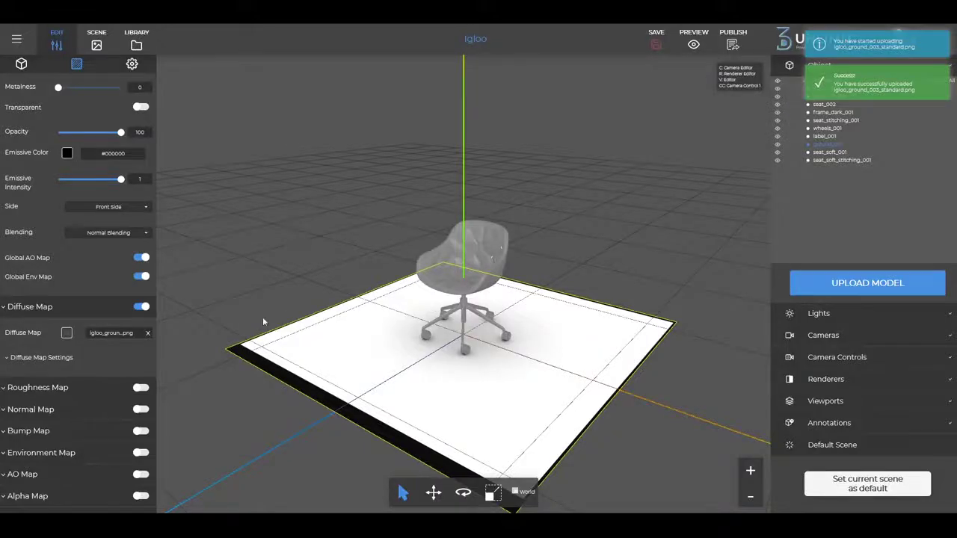
{"action": "scroll", "coordinate": [119, 284], "scroll_direction": "up", "scroll_amount": 5}
{"action": "left_click", "coordinate": [142, 302]}
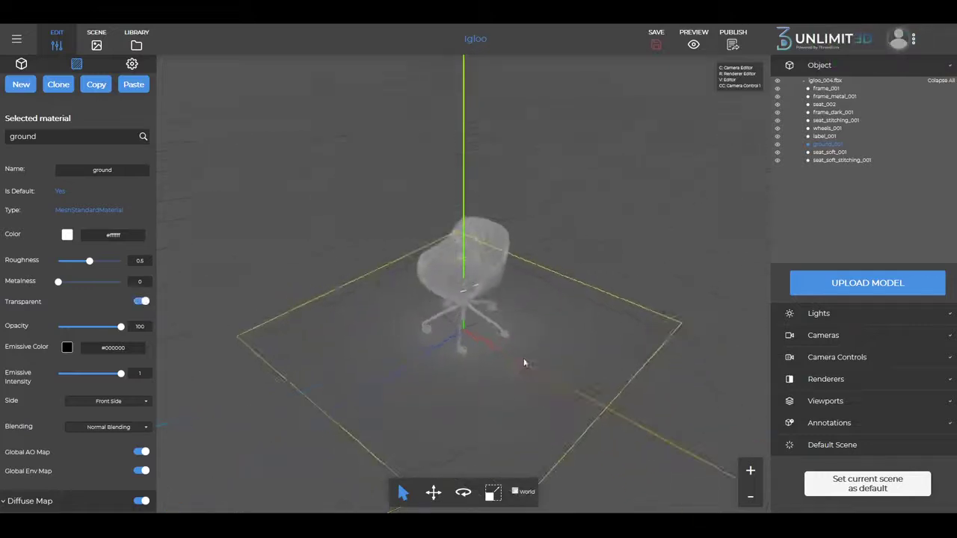
Hide the seat_soft_stitching_001 and seat_soft_001 objects of the chair.
{"action": "scroll", "coordinate": [520, 356], "scroll_direction": "up", "scroll_amount": 3}
{"action": "left_click_drag", "start_coordinate": [518, 352], "coordinate": [528, 336]}
{"action": "left_click", "coordinate": [776, 160]}
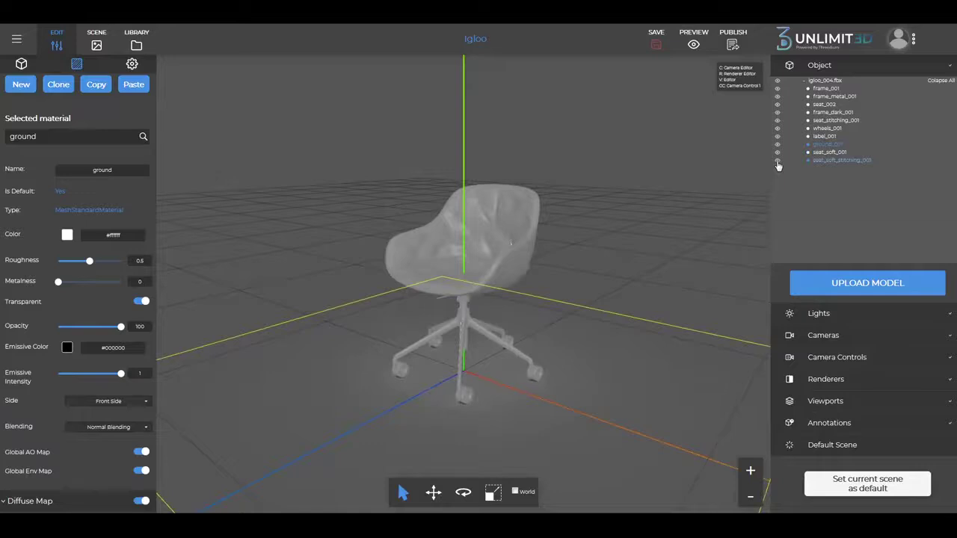
{"action": "left_click", "coordinate": [778, 154]}
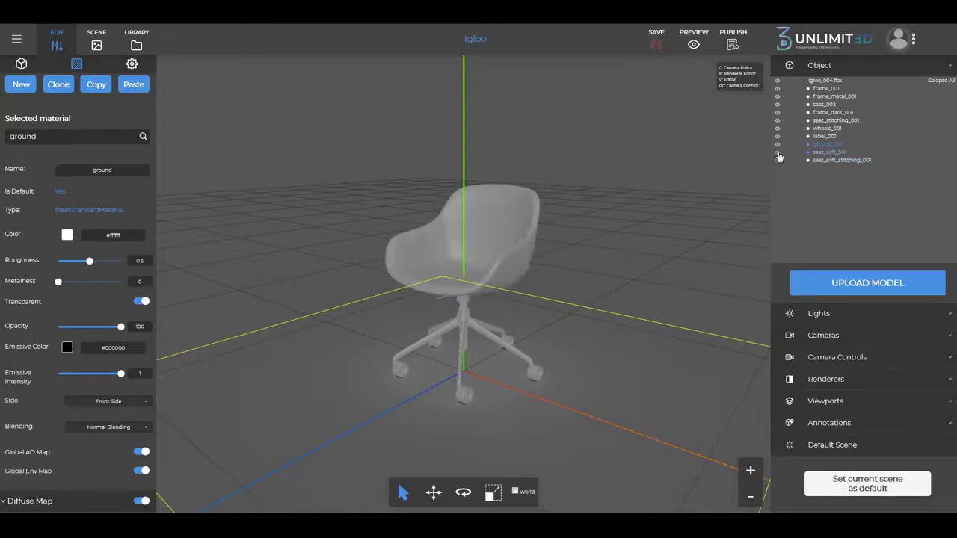
Add a new material named "seat_001_malmo" to the chair's seat shell mesh.
{"action": "scroll", "coordinate": [486, 246], "scroll_direction": "up", "scroll_amount": 5}
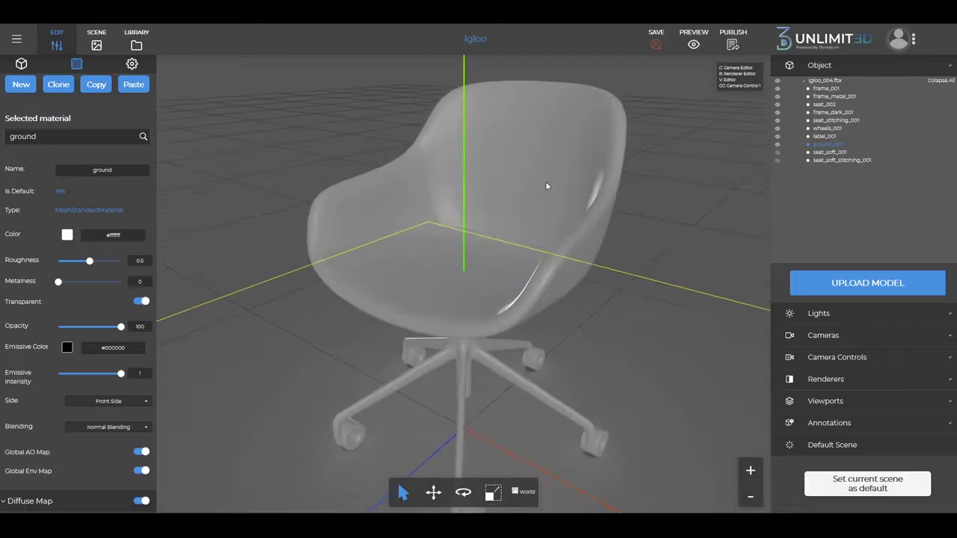
{"action": "left_click", "coordinate": [545, 186]}
{"action": "left_click", "coordinate": [22, 124]}
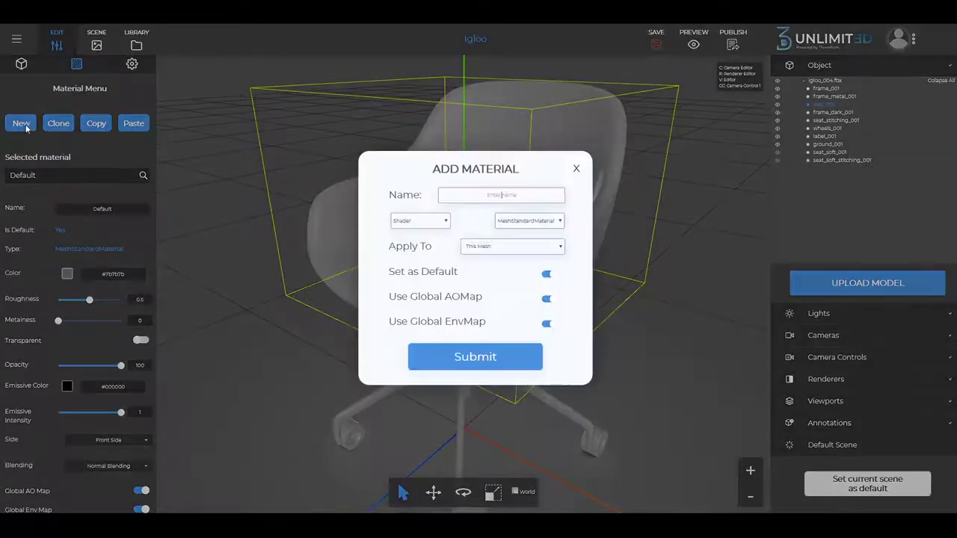
{"action": "type", "text": "seat_001_malmo"}
{"action": "left_click", "coordinate": [450, 355]}
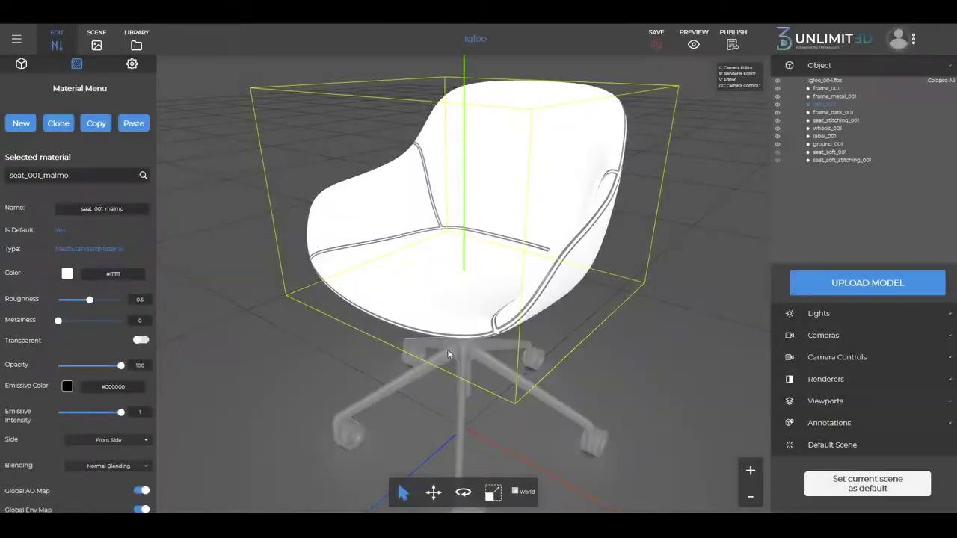
Upload fabric_malmo_sq4_taupe_diffuse.jpg as the diffuse map of the seat_001_malmo material.
{"action": "scroll", "coordinate": [115, 316], "scroll_direction": "down", "scroll_amount": 4}
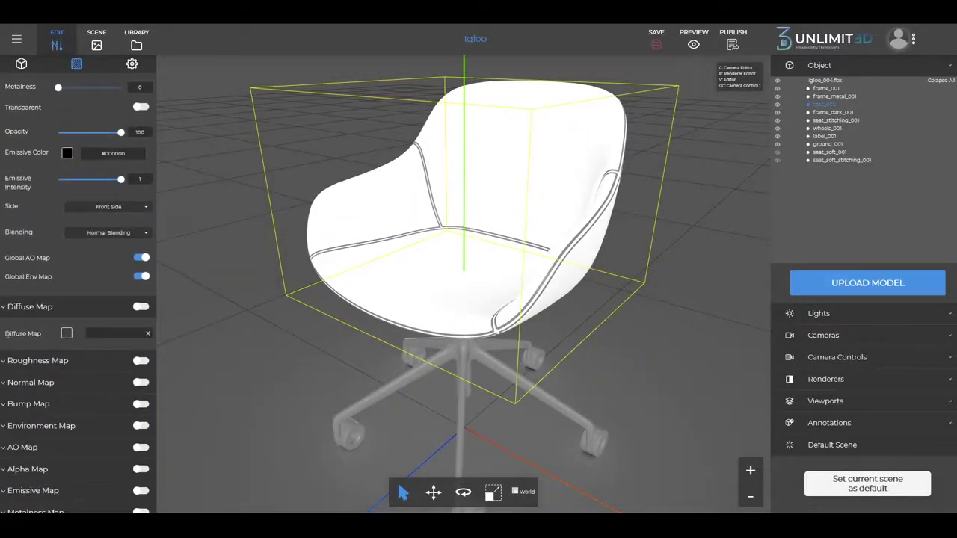
{"action": "left_click", "coordinate": [102, 334]}
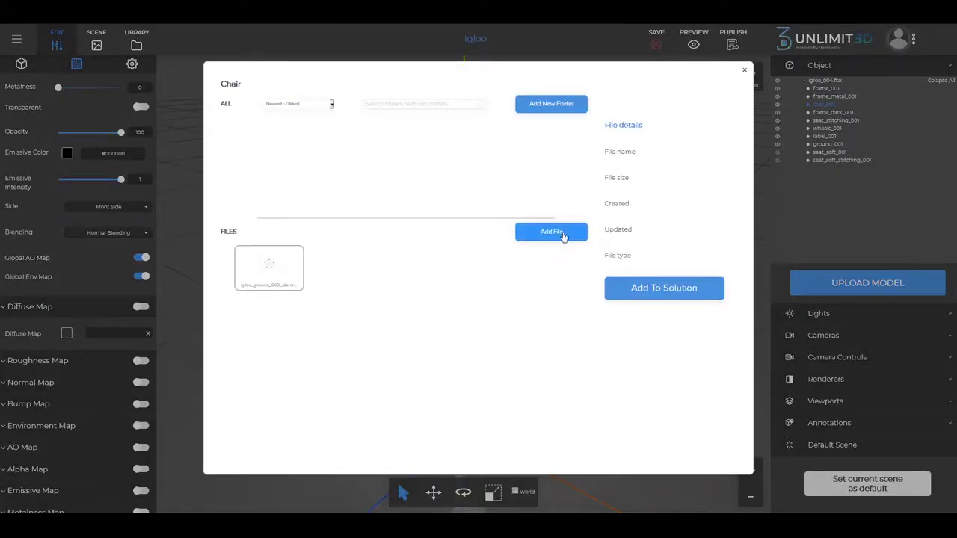
{"action": "left_click", "coordinate": [562, 235]}
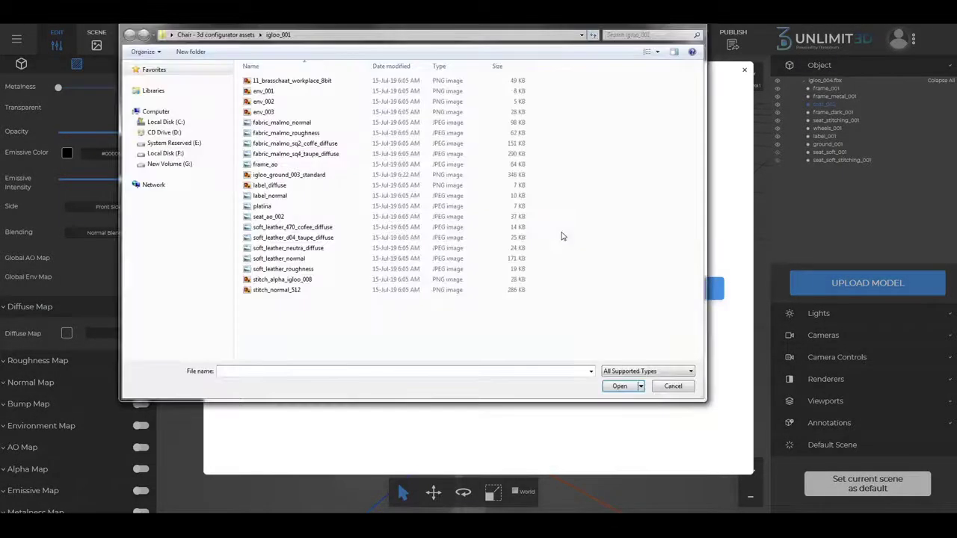
{"action": "left_click", "coordinate": [657, 51]}
{"action": "left_click", "coordinate": [682, 39]}
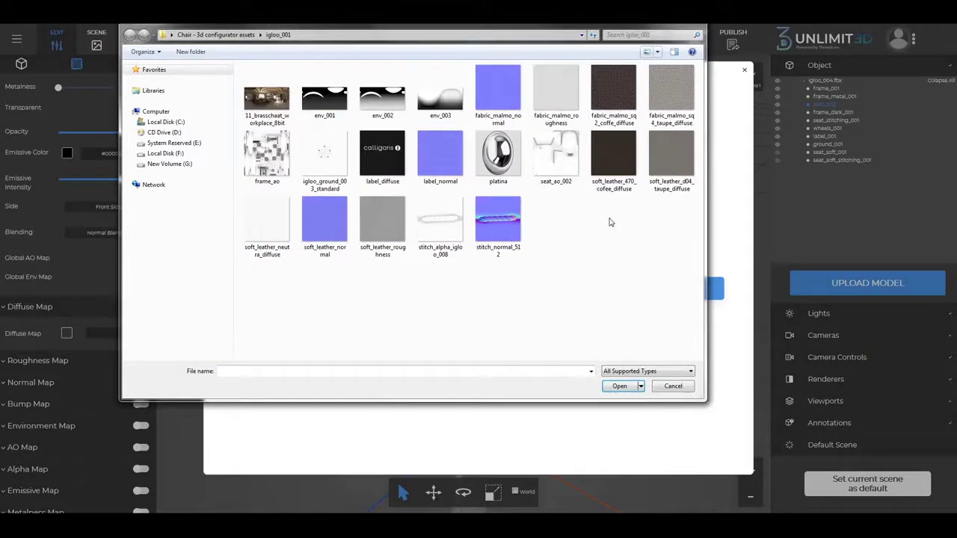
{"action": "left_click", "coordinate": [668, 96]}
{"action": "left_click", "coordinate": [620, 386]}
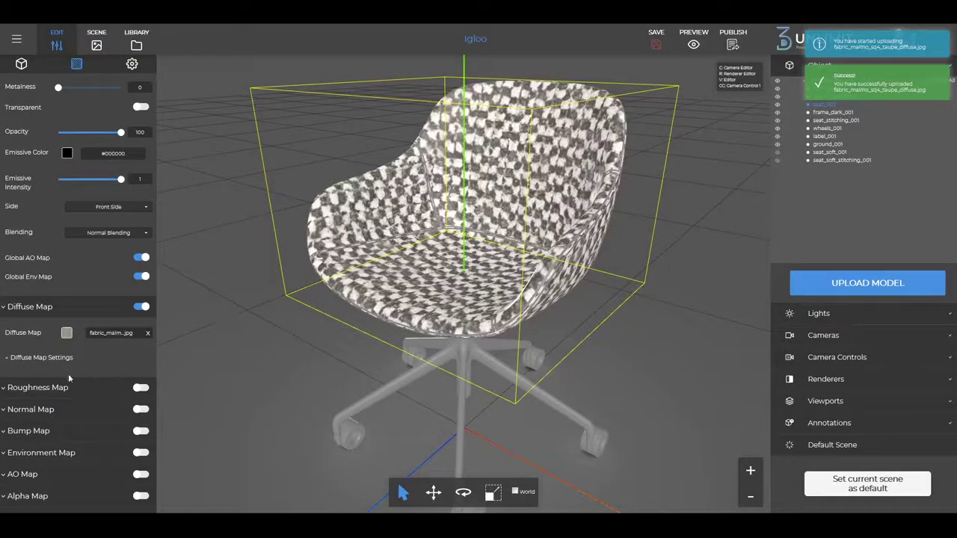
Set the tiling of the seat_001_malmo material's diffuse map to 11 in X and 11 in Y.
{"action": "left_click", "coordinate": [8, 358]}
{"action": "scroll", "coordinate": [47, 319], "scroll_direction": "down", "scroll_amount": 8}
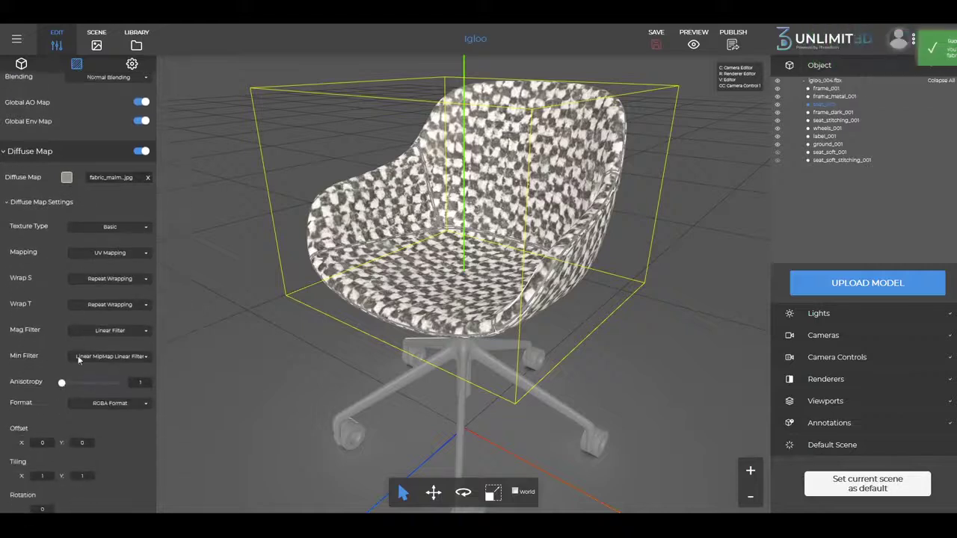
{"action": "left_click", "coordinate": [48, 320]}
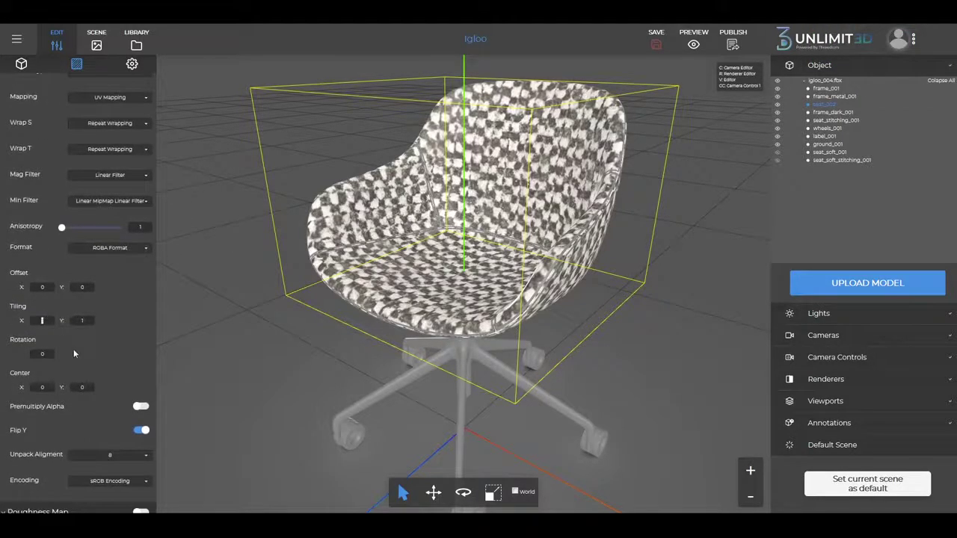
{"action": "type", "text": "1"}
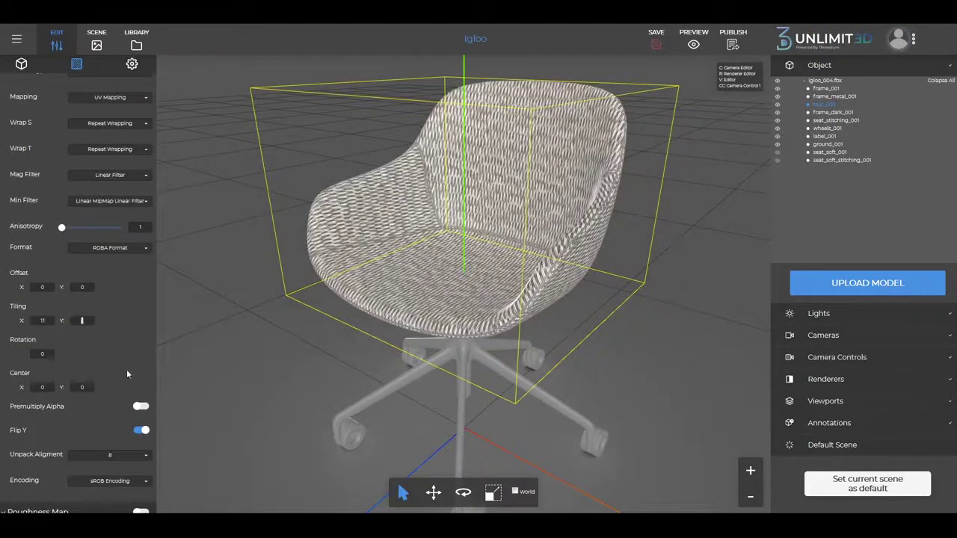
{"action": "type", "text": "11"}
{"action": "scroll", "coordinate": [568, 323], "scroll_direction": "up", "scroll_amount": 5}
{"action": "left_click_drag", "start_coordinate": [666, 335], "coordinate": [587, 294]}
{"action": "scroll", "coordinate": [582, 297], "scroll_direction": "up", "scroll_amount": 5}
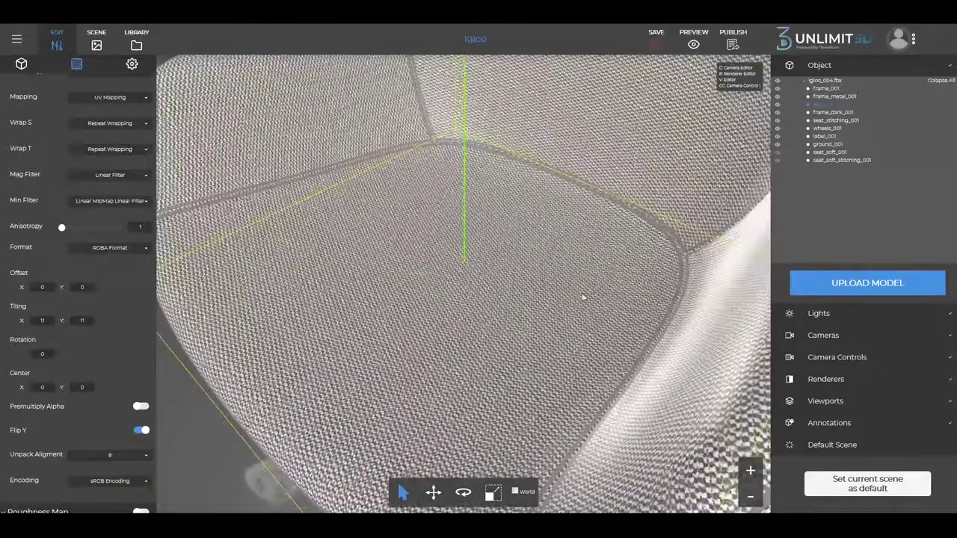
{"action": "scroll", "coordinate": [582, 296], "scroll_direction": "down", "scroll_amount": 10}
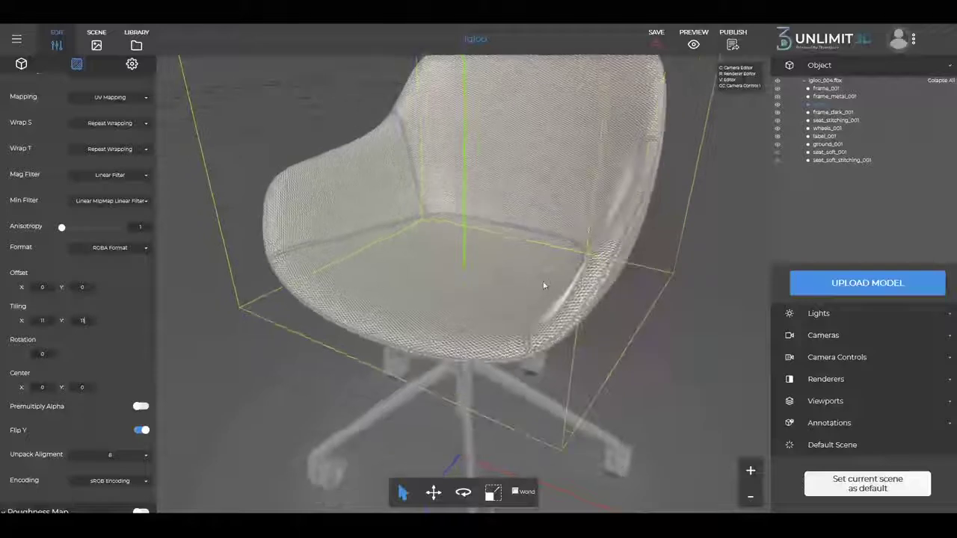
{"action": "scroll", "coordinate": [544, 285], "scroll_direction": "down", "scroll_amount": 3}
{"action": "left_click_drag", "start_coordinate": [544, 285], "coordinate": [550, 290]}
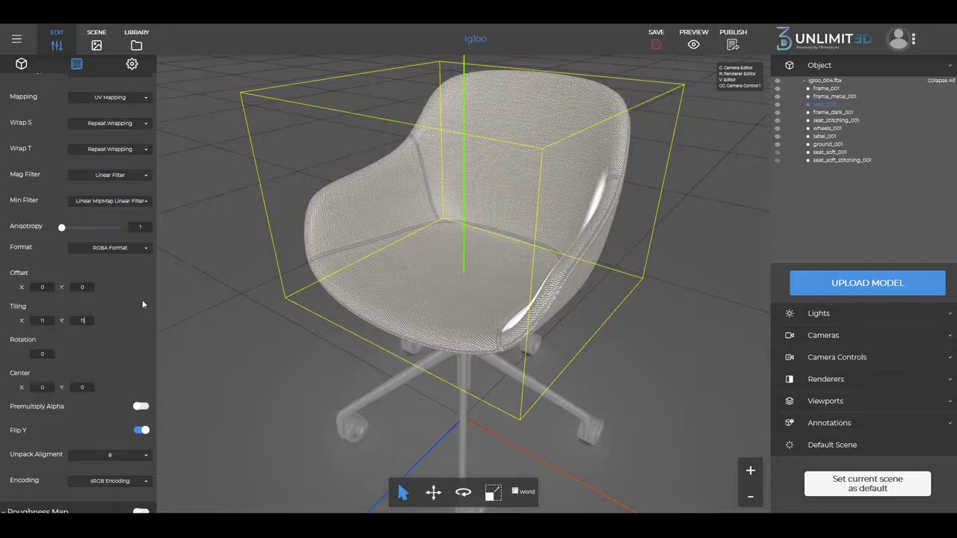
Set the seat_001_malmo material's roughness to 1 and upload fabric_malmo_roughness.jpg as its roughness map.
{"action": "scroll", "coordinate": [142, 299], "scroll_direction": "up", "scroll_amount": 10}
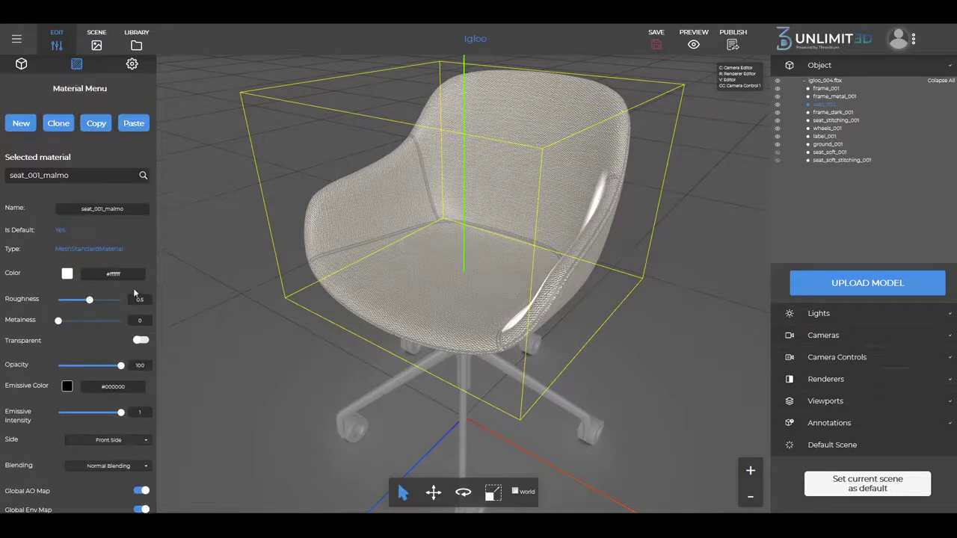
{"action": "left_click_drag", "start_coordinate": [91, 299], "coordinate": [554, 315]}
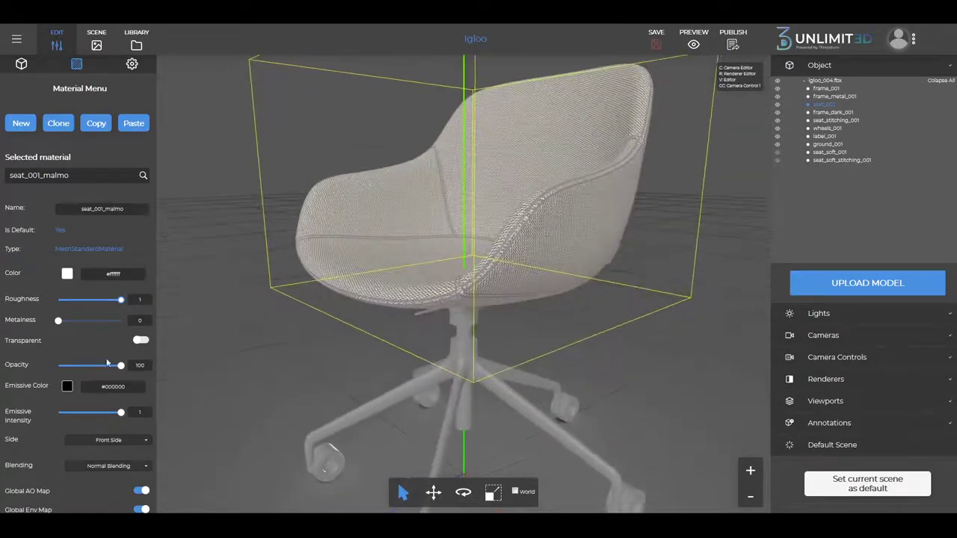
{"action": "scroll", "coordinate": [94, 351], "scroll_direction": "down", "scroll_amount": 5}
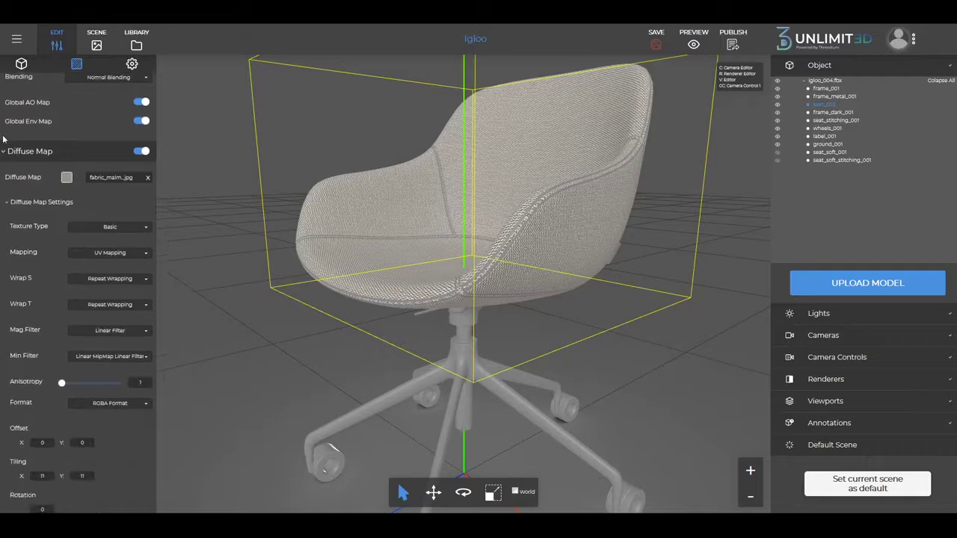
{"action": "left_click", "coordinate": [10, 151]}
{"action": "left_click", "coordinate": [49, 274]}
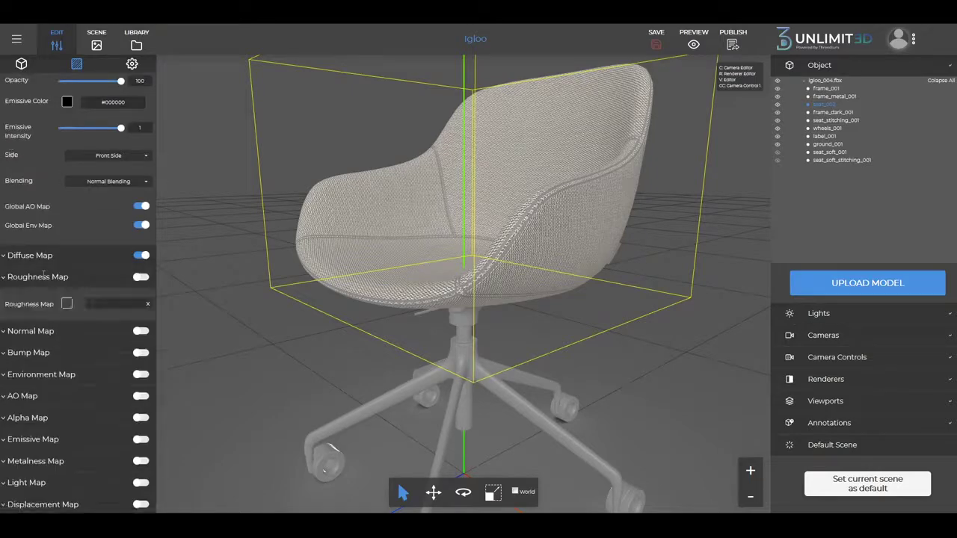
{"action": "left_click", "coordinate": [107, 308]}
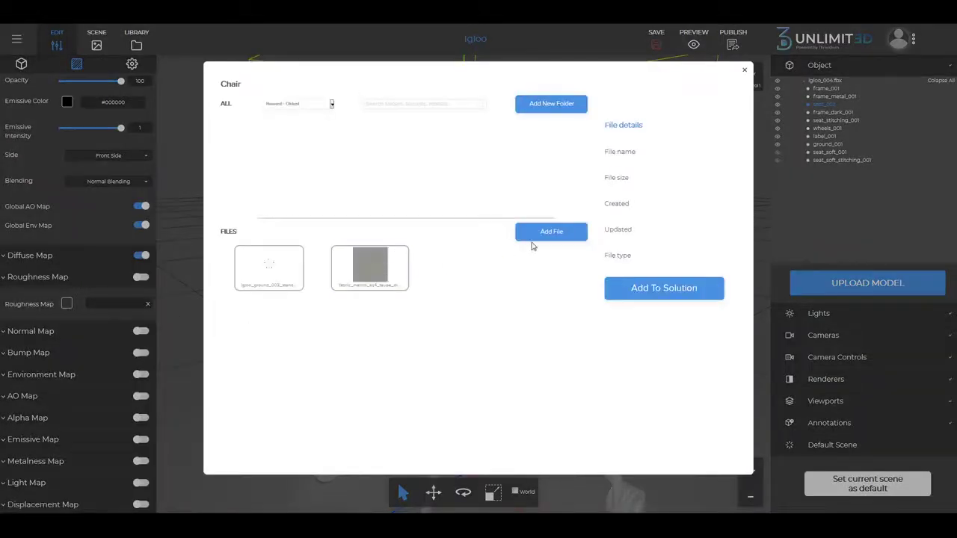
{"action": "left_click", "coordinate": [546, 232]}
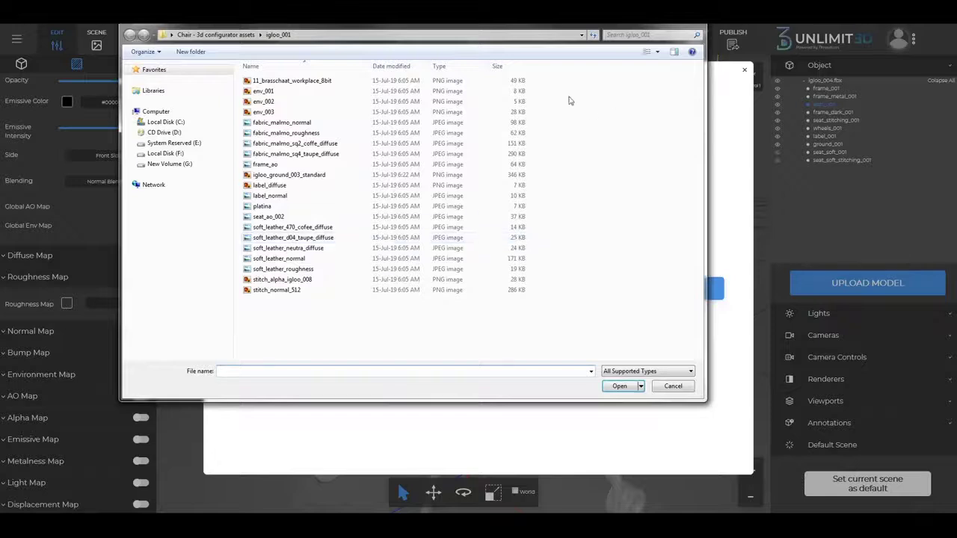
{"action": "left_click", "coordinate": [305, 133]}
{"action": "left_click", "coordinate": [617, 387]}
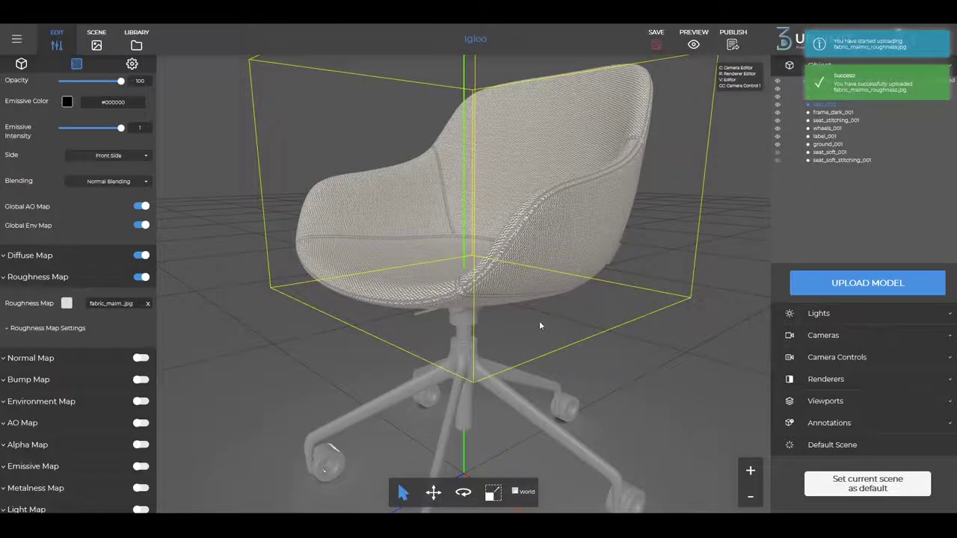
{"action": "scroll", "coordinate": [572, 317], "scroll_direction": "up", "scroll_amount": 5}
{"action": "left_click_drag", "start_coordinate": [615, 333], "coordinate": [195, 317]}
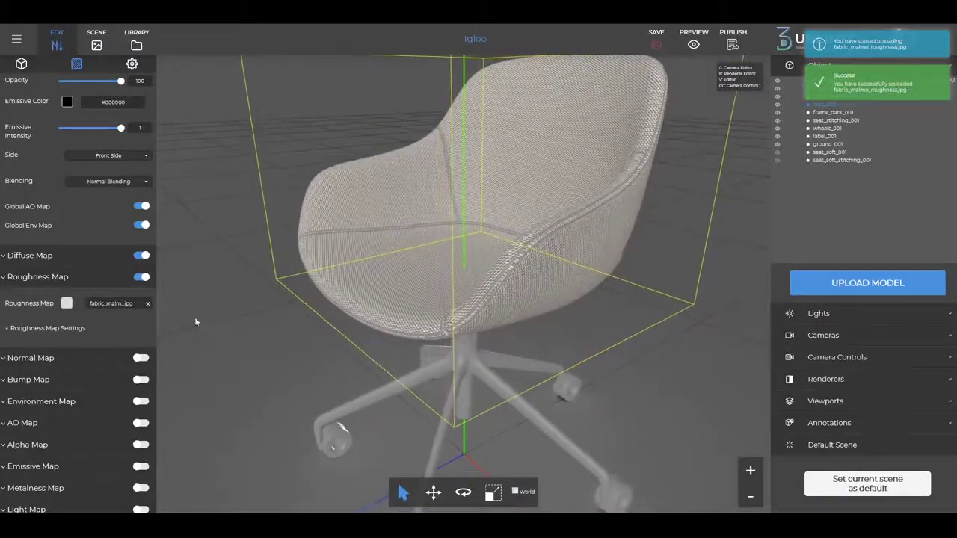
Upload fabric_malmo_normal.jpg as the normal map of the seat_001_malmo material.
{"action": "left_click", "coordinate": [33, 278]}
{"action": "left_click", "coordinate": [36, 299]}
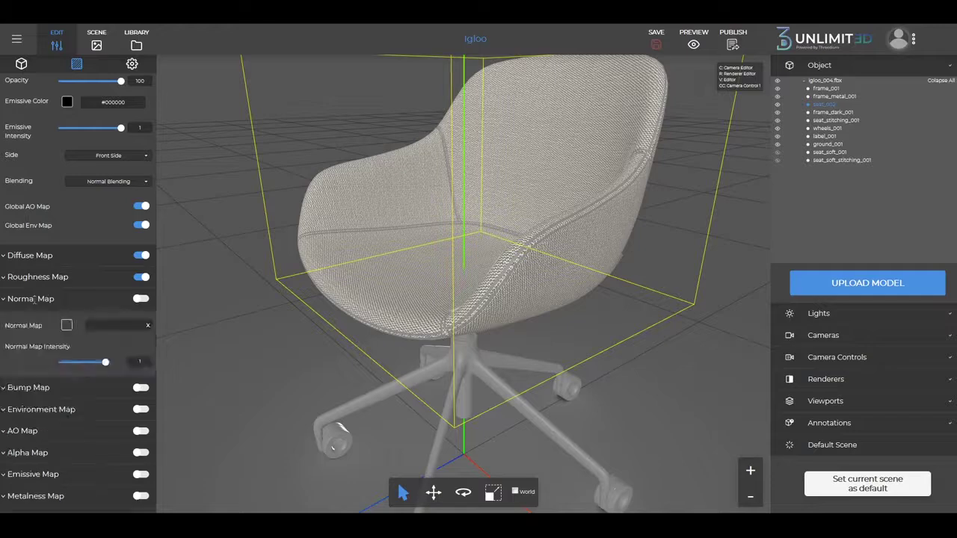
{"action": "left_click", "coordinate": [116, 327]}
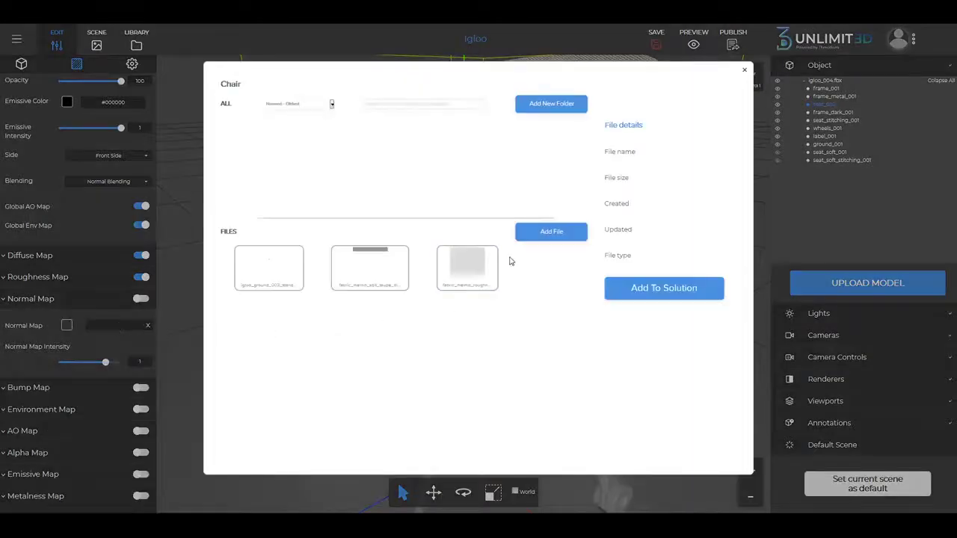
{"action": "left_click", "coordinate": [542, 233]}
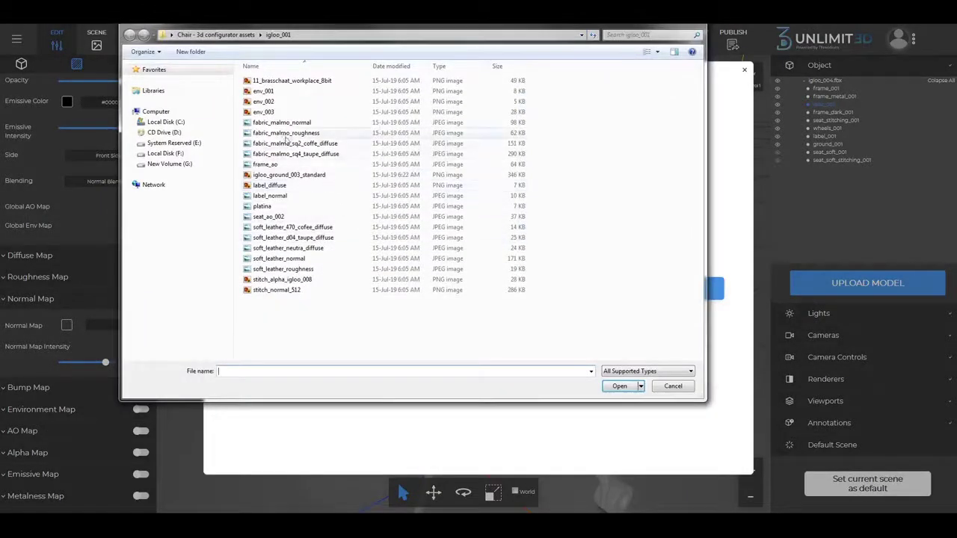
{"action": "left_click", "coordinate": [284, 123]}
{"action": "left_click", "coordinate": [617, 385]}
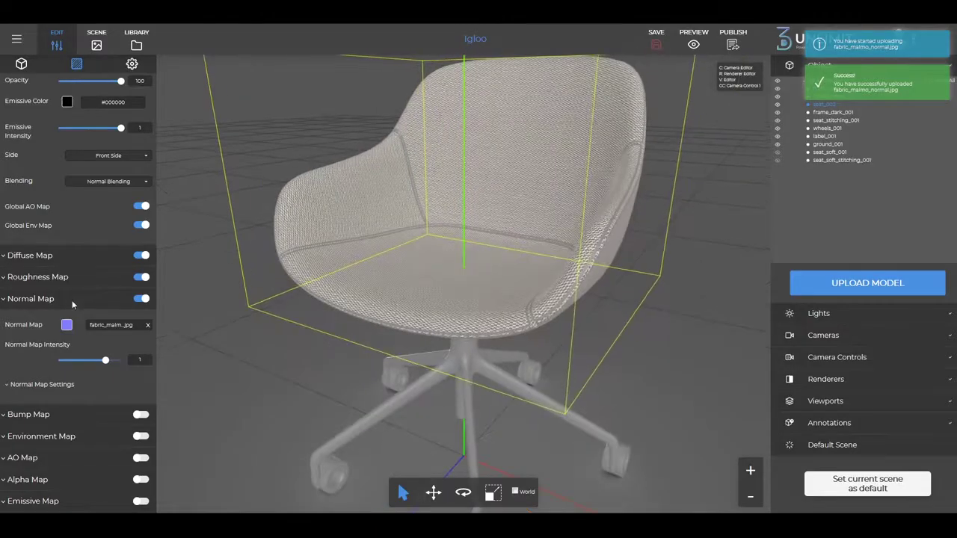
Upload seat_ao_002.jpg as the AO map of the seat_001_malmo material.
{"action": "left_click", "coordinate": [61, 298]}
{"action": "left_click", "coordinate": [22, 363]}
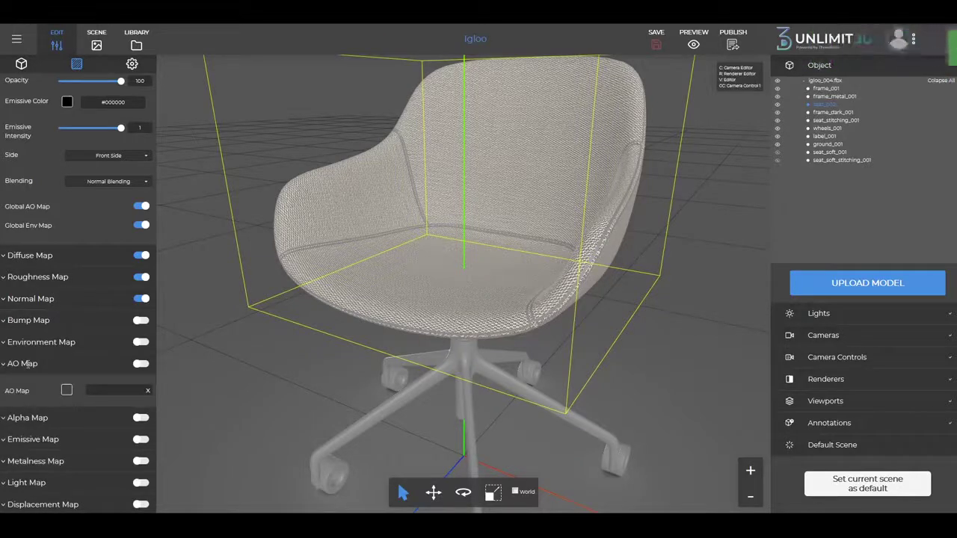
{"action": "left_click", "coordinate": [111, 390]}
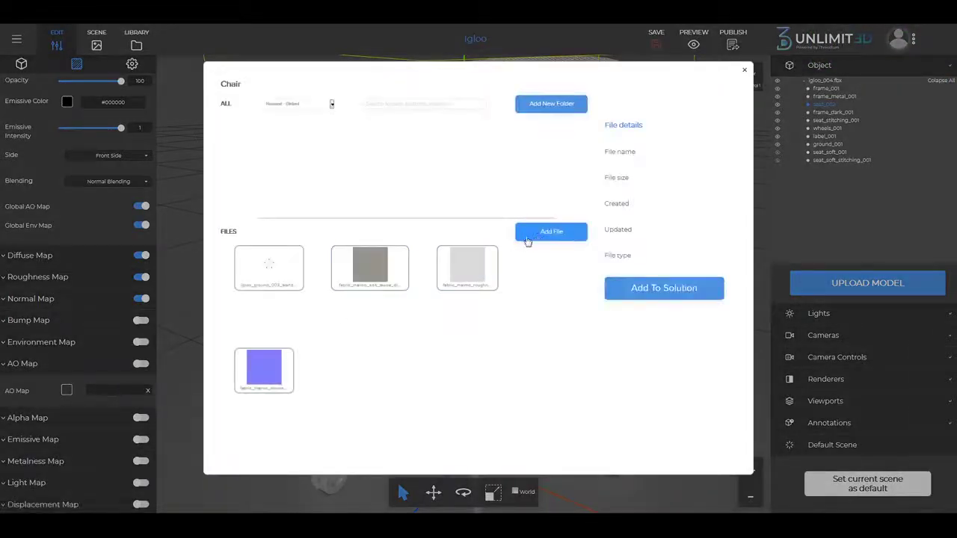
{"action": "left_click", "coordinate": [533, 234]}
{"action": "left_click", "coordinate": [657, 52]}
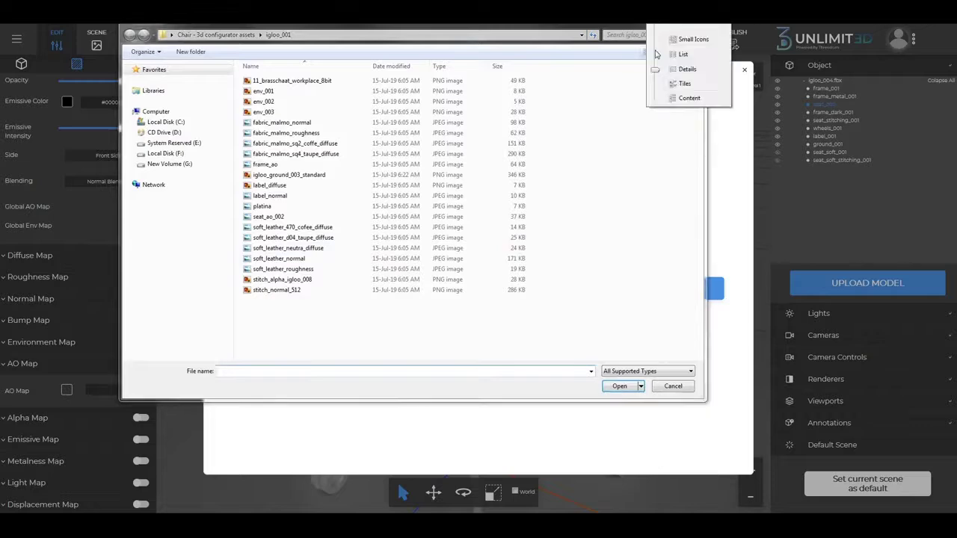
{"action": "left_click", "coordinate": [688, 28]}
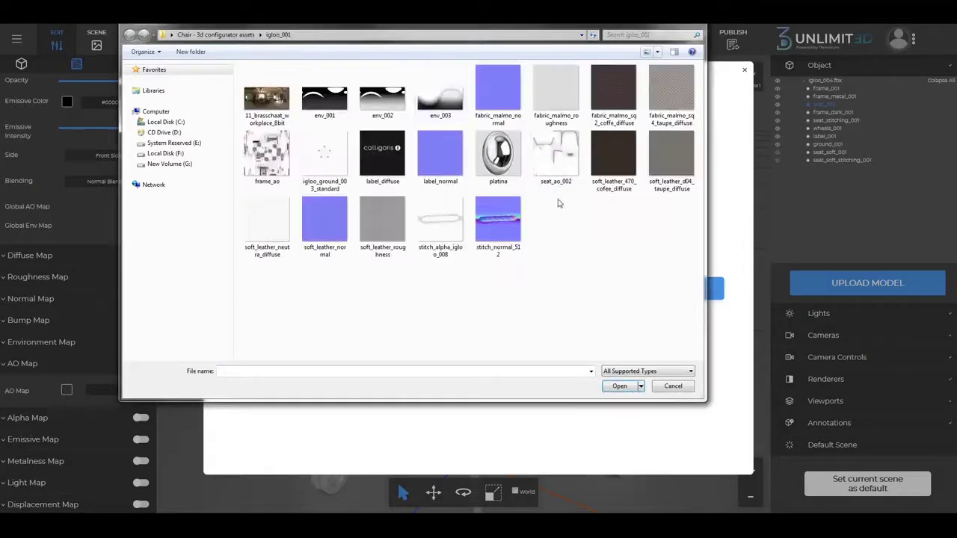
{"action": "left_click", "coordinate": [557, 166]}
{"action": "left_click", "coordinate": [620, 386]}
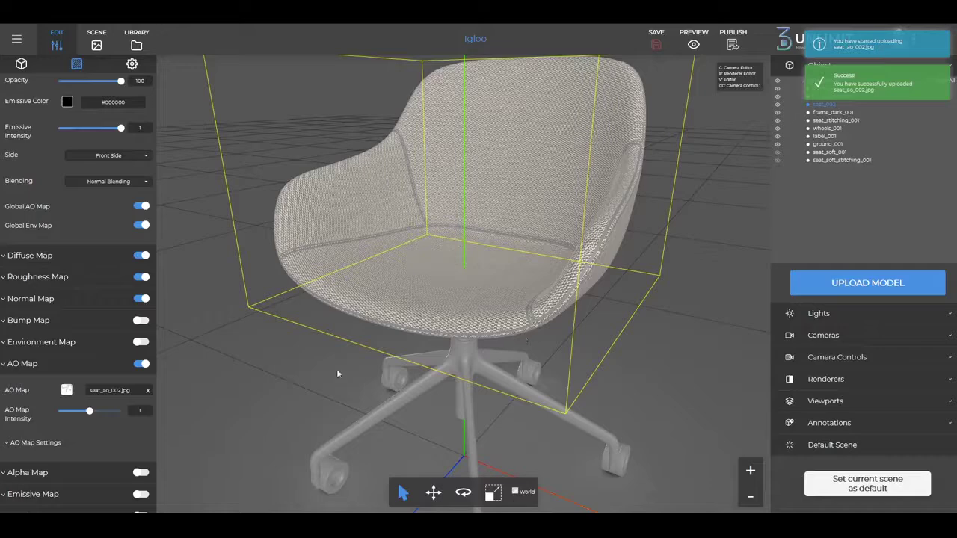
{"action": "left_click_drag", "start_coordinate": [294, 481], "coordinate": [436, 321]}
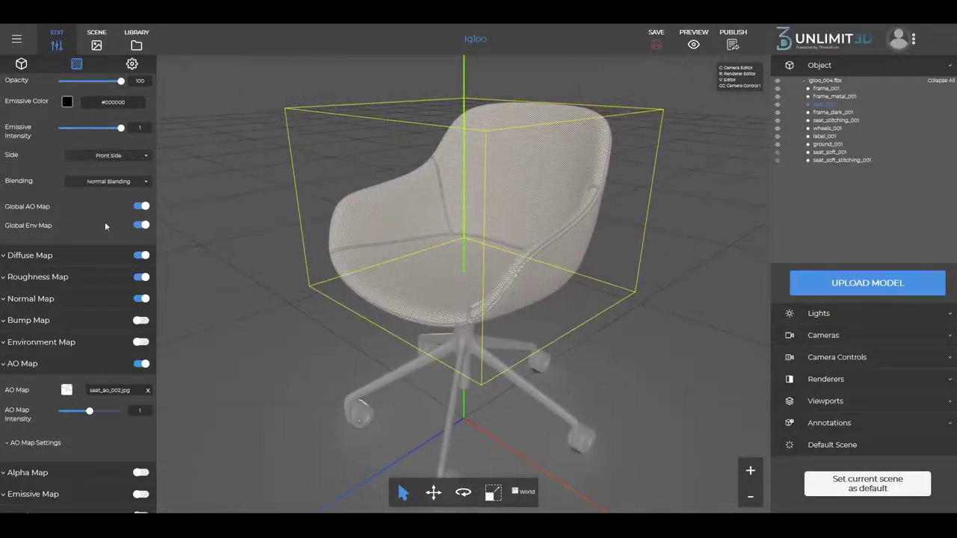
Clone the seat_001_malmo material as "seat_002_malmo" for this mesh without setting it as default.
{"action": "scroll", "coordinate": [94, 227], "scroll_direction": "up", "scroll_amount": 5}
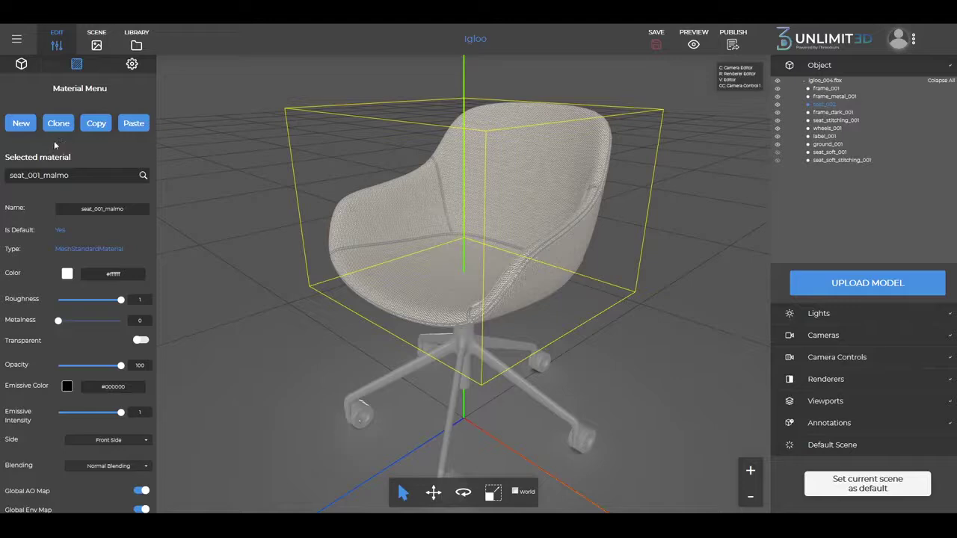
{"action": "left_click", "coordinate": [59, 124]}
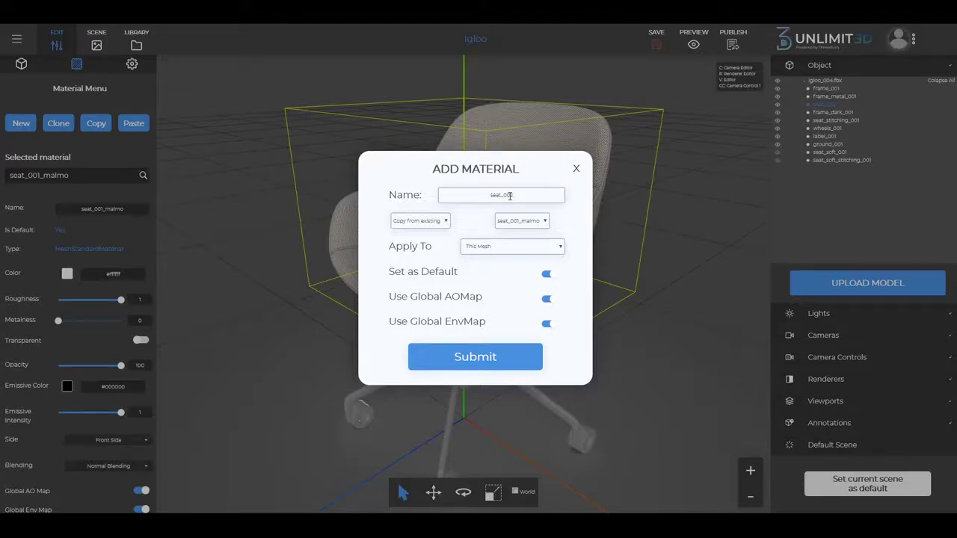
{"action": "type", "text": "almo"}
{"action": "left_click", "coordinate": [548, 276]}
{"action": "left_click", "coordinate": [471, 357]}
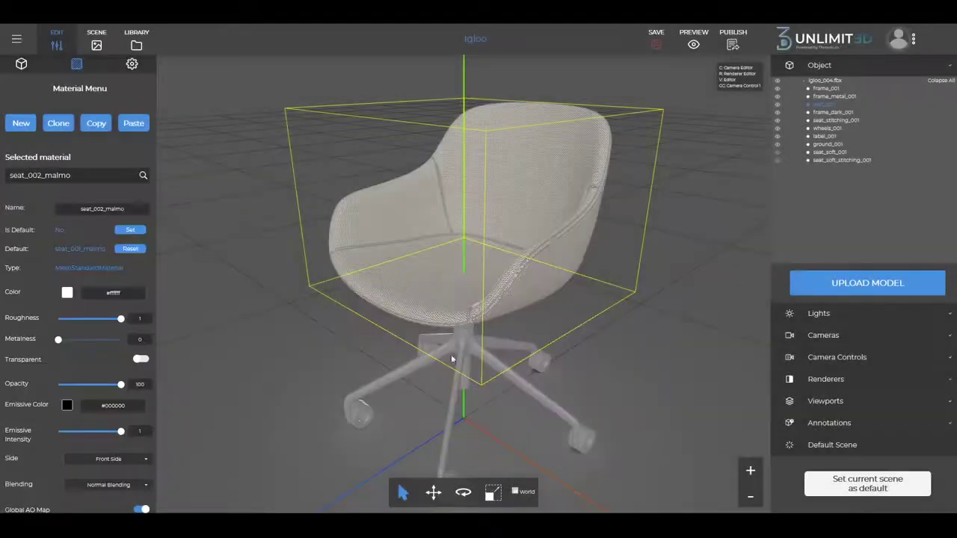
Set the color of the seat_002_malmo material to dark brown #633f2e.
{"action": "scroll", "coordinate": [68, 267], "scroll_direction": "down", "scroll_amount": 1}
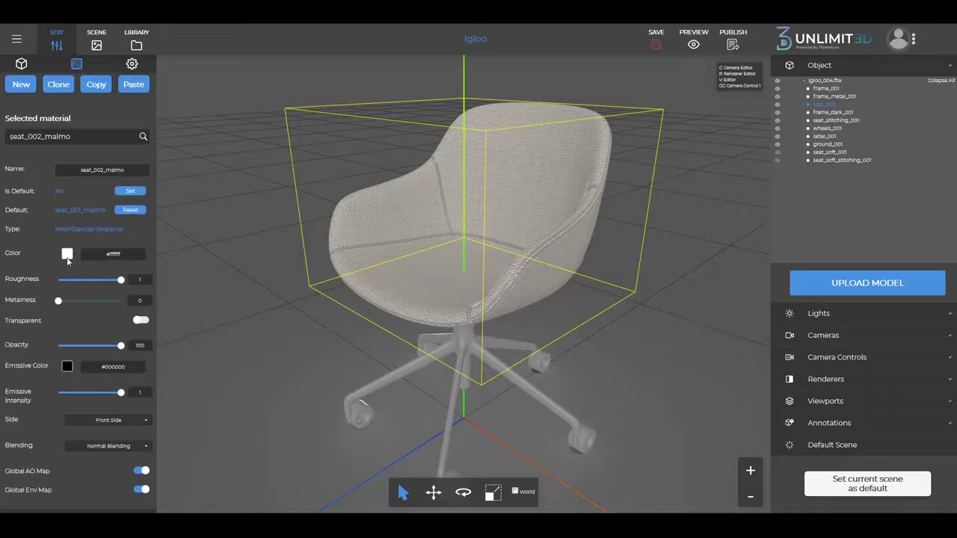
{"action": "left_click", "coordinate": [68, 255]}
{"action": "mouse_move", "coordinate": [104, 298]}
{"action": "left_mouse_down"}
{"action": "mouse_move", "coordinate": [116, 289]}
{"action": "mouse_move", "coordinate": [135, 337]}
{"action": "mouse_move", "coordinate": [142, 324]}
{"action": "mouse_move", "coordinate": [124, 323]}
{"action": "left_mouse_up"}
{"action": "mouse_move", "coordinate": [206, 379]}
{"action": "left_mouse_down"}
{"action": "mouse_move", "coordinate": [205, 369]}
{"action": "mouse_move", "coordinate": [205, 379]}
{"action": "left_mouse_up"}
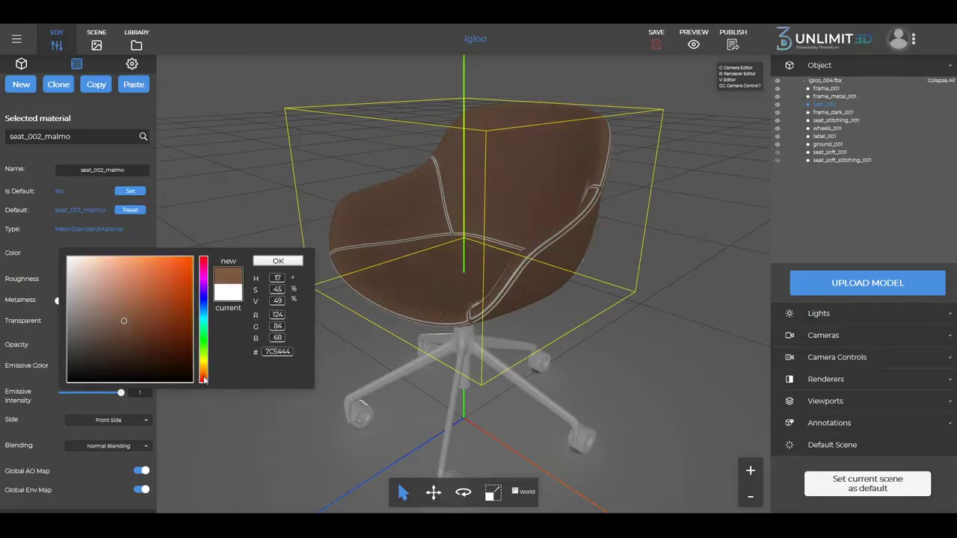
{"action": "mouse_move", "coordinate": [150, 345]}
{"action": "left_mouse_down"}
{"action": "mouse_move", "coordinate": [138, 325]}
{"action": "mouse_move", "coordinate": [135, 336]}
{"action": "left_mouse_up"}
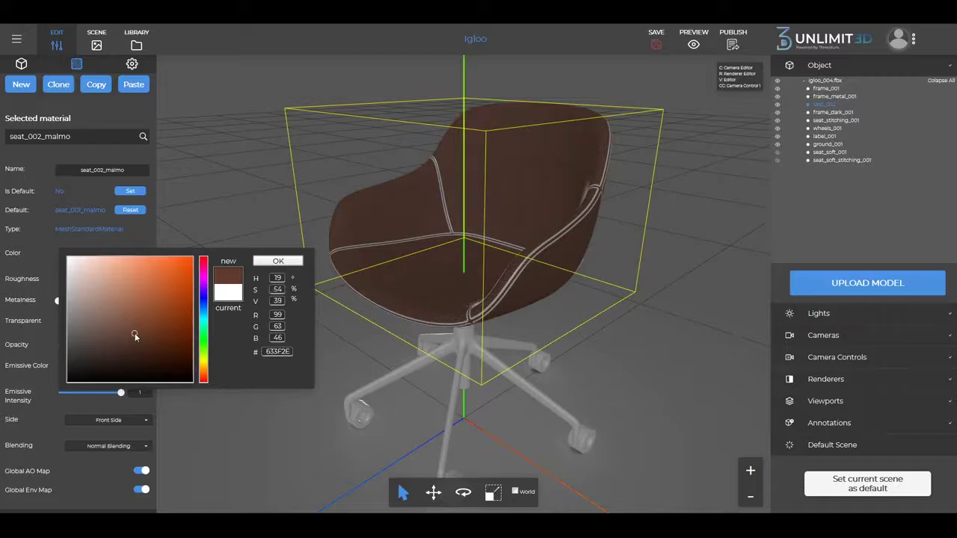
{"action": "left_click", "coordinate": [280, 262]}
{"action": "scroll", "coordinate": [545, 248], "scroll_direction": "up", "scroll_amount": 6}
{"action": "scroll", "coordinate": [477, 223], "scroll_direction": "down", "scroll_amount": 6}
{"action": "left_click_drag", "start_coordinate": [515, 244], "coordinate": [495, 253]}
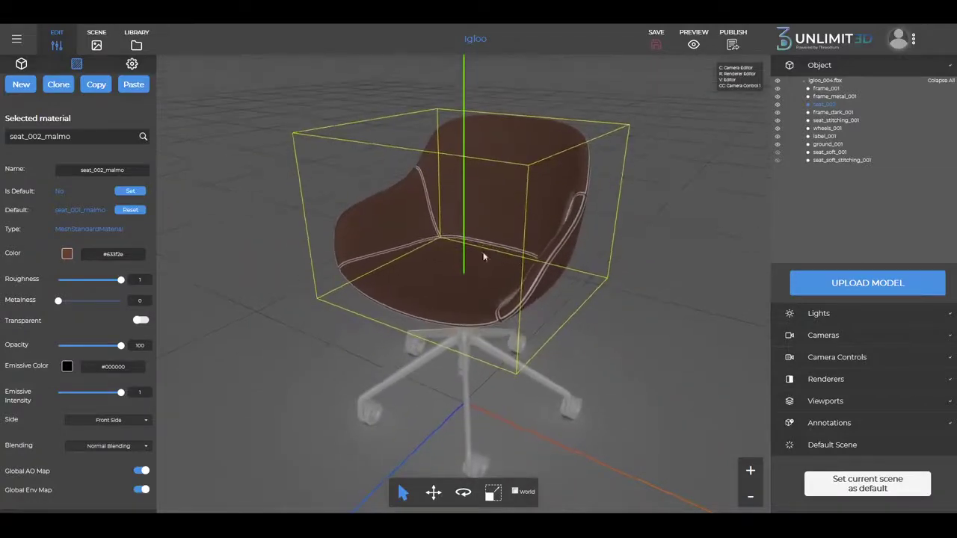
Add a new material named "seat_003_leather_white" to the seat shell mesh.
{"action": "left_click", "coordinate": [21, 84]}
{"action": "left_click", "coordinate": [441, 193]}
{"action": "type", "text": "seat_003_leather_white"}
{"action": "left_click", "coordinate": [475, 357]}
Upload soft_leather_d04_taupe_diffuse.jpg as the diffuse map of the new leather material.
{"action": "scroll", "coordinate": [135, 321], "scroll_direction": "down", "scroll_amount": 3}
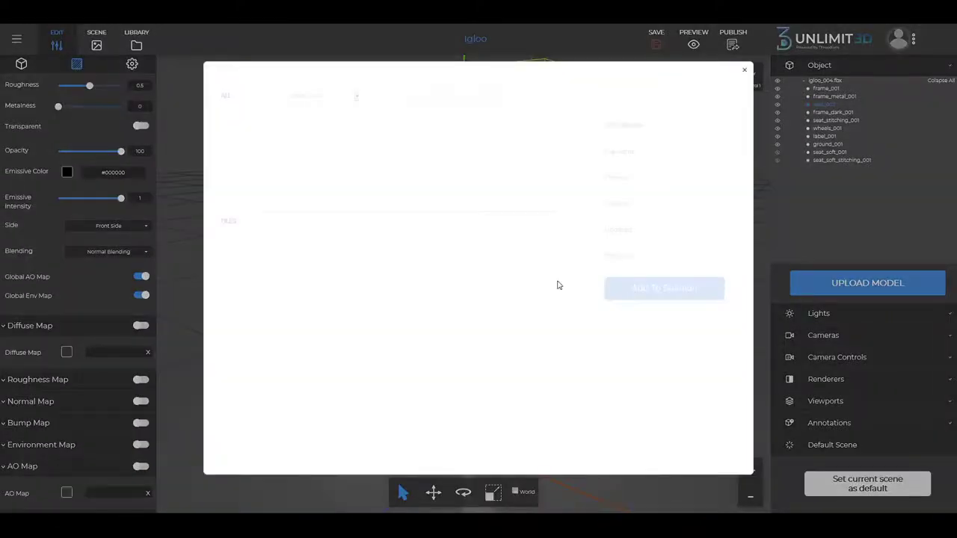
{"action": "left_click", "coordinate": [557, 231]}
{"action": "left_click", "coordinate": [649, 52]}
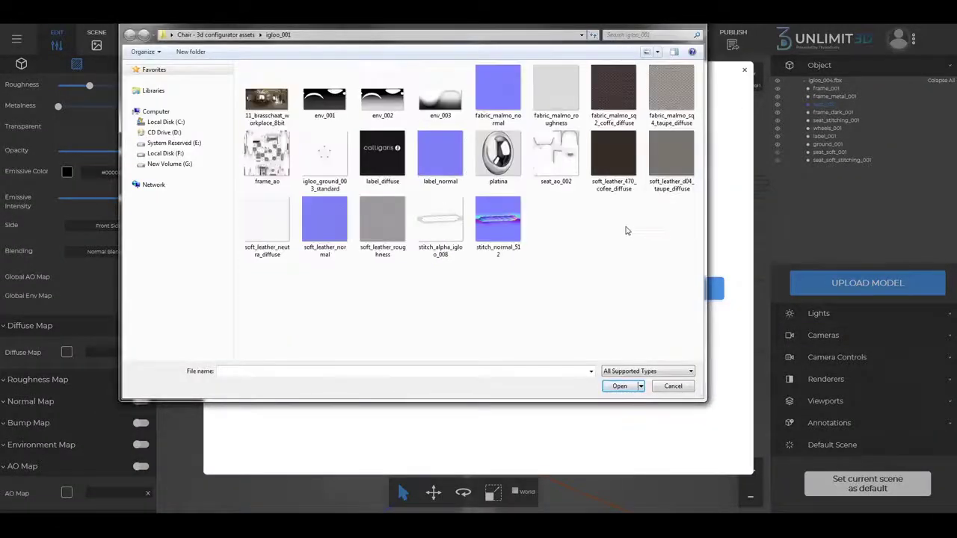
{"action": "double_click", "coordinate": [671, 160]}
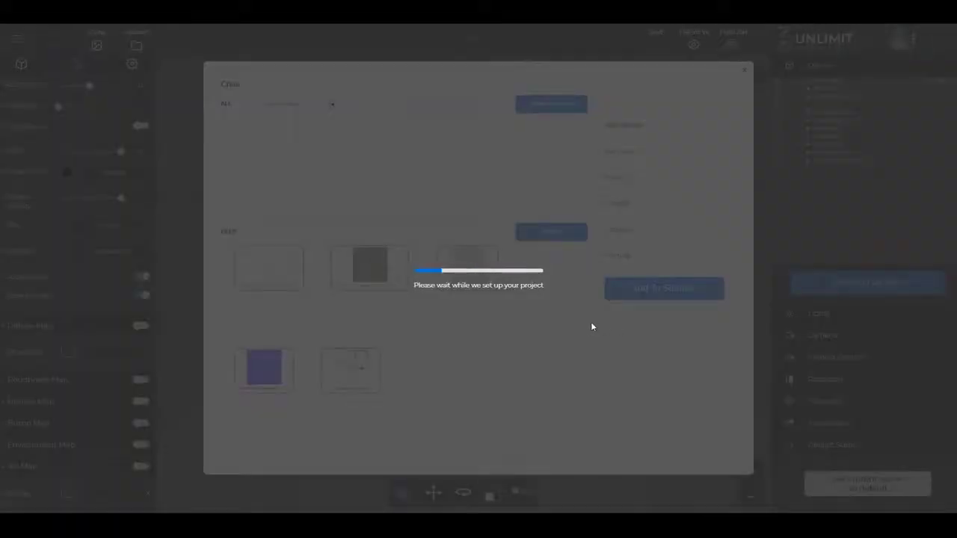
{"action": "scroll", "coordinate": [97, 374], "scroll_direction": "down", "scroll_amount": 3}
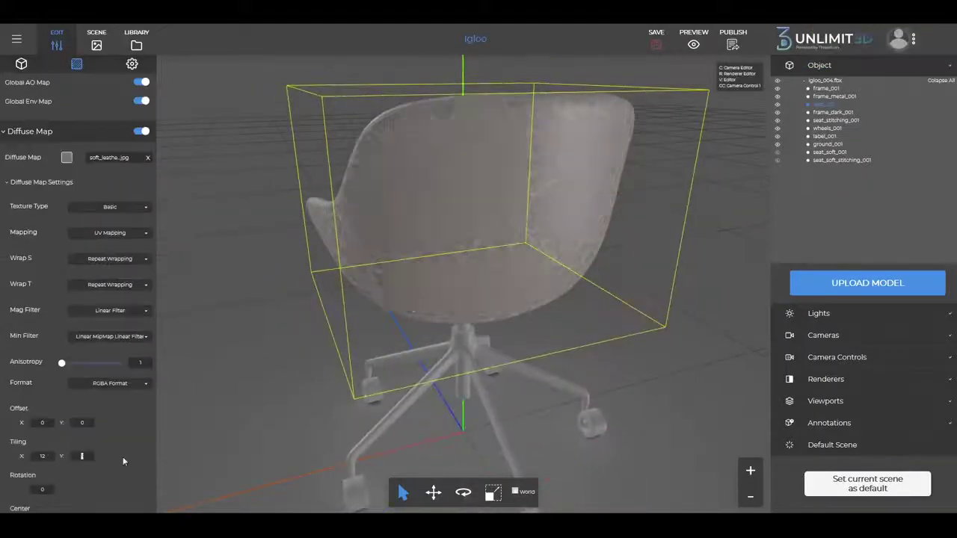
Upload the soft_leather_roughness texture as the roughness map of the seat_003_leather_white material.
{"action": "scroll", "coordinate": [124, 460], "scroll_direction": "down", "scroll_amount": 5}
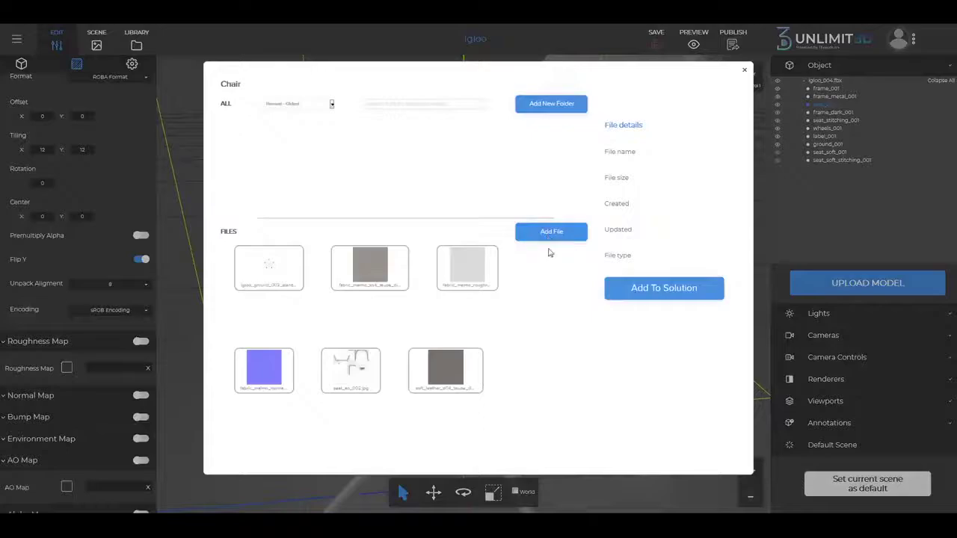
{"action": "left_click", "coordinate": [551, 233]}
{"action": "left_click", "coordinate": [261, 215]}
{"action": "left_click", "coordinate": [617, 384]}
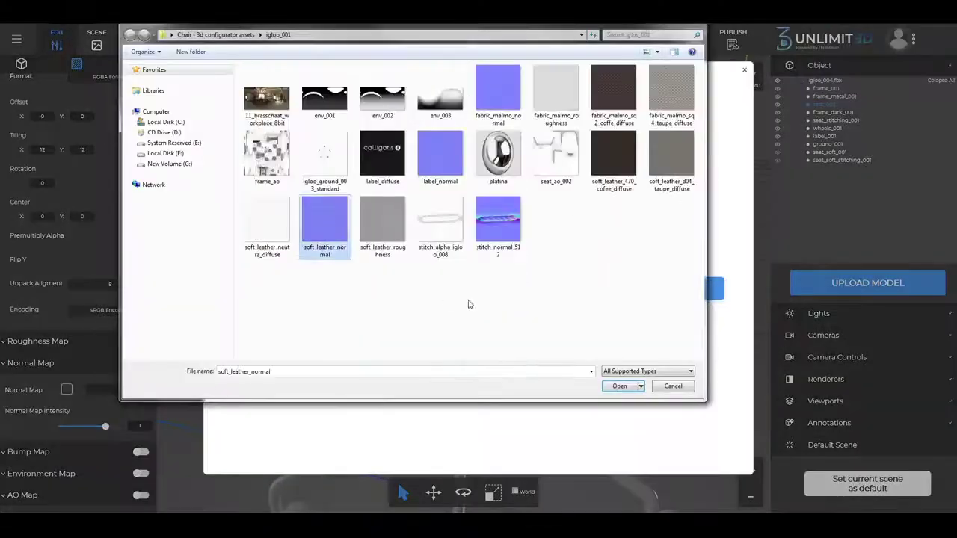
Upload soft_leather_normal as the leather material's normal map and seat_ao_002 as its AO map.
{"action": "left_click", "coordinate": [620, 384]}
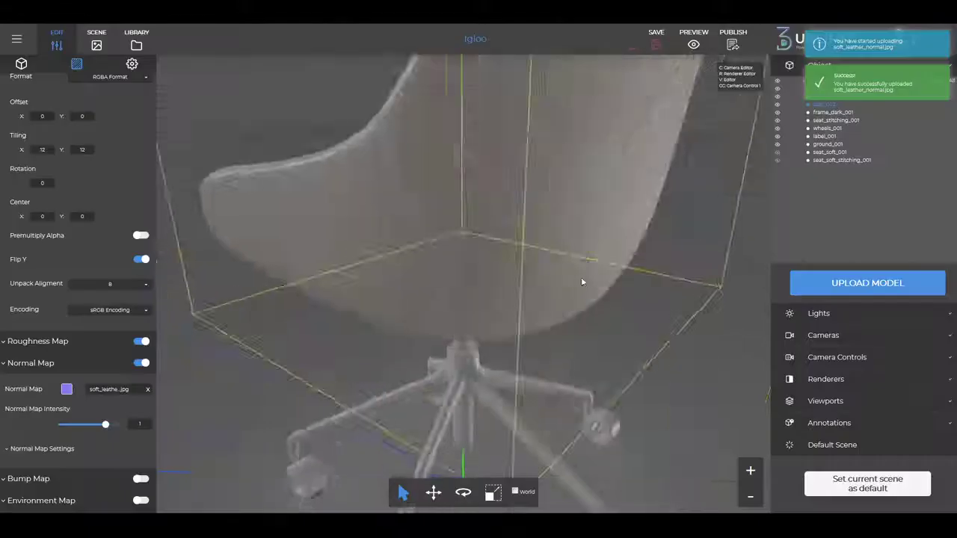
{"action": "left_click", "coordinate": [625, 384]}
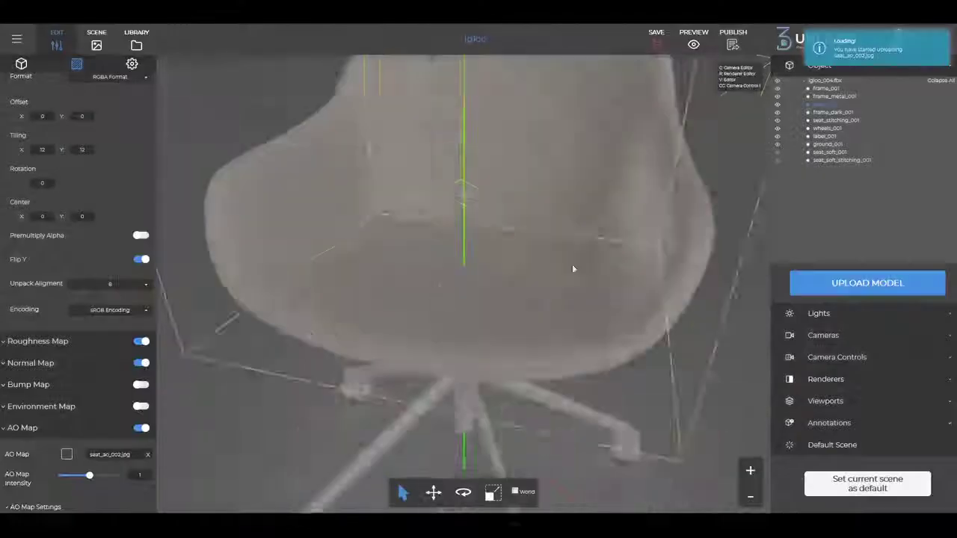
{"action": "left_click_drag", "start_coordinate": [572, 268], "coordinate": [449, 224]}
Clone the white leather material as "seat_004_leather_gray" and set its color to #999999.
{"action": "scroll", "coordinate": [75, 299], "scroll_direction": "up", "scroll_amount": 10}
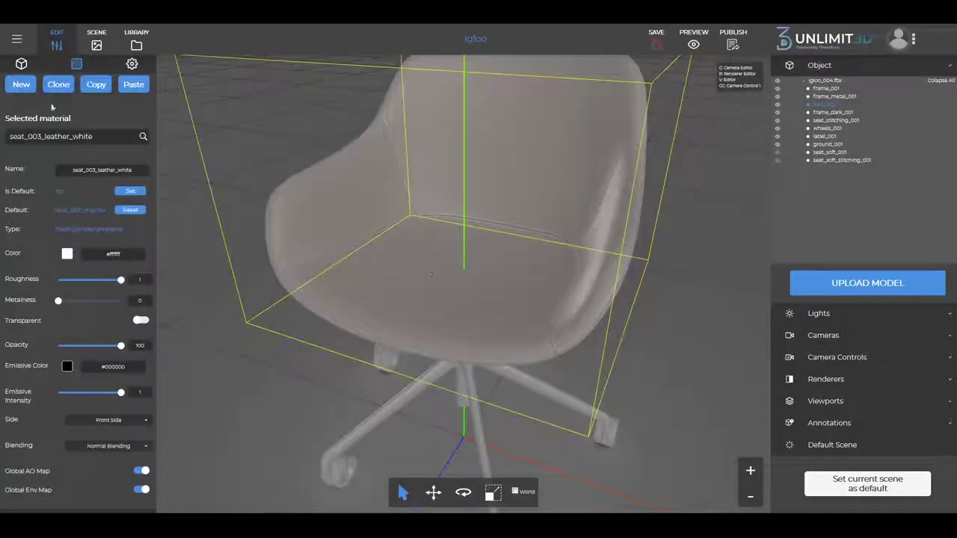
{"action": "left_click", "coordinate": [59, 84]}
{"action": "type", "text": "seat.004_leather_gray"}
{"action": "key", "text": "Return"}
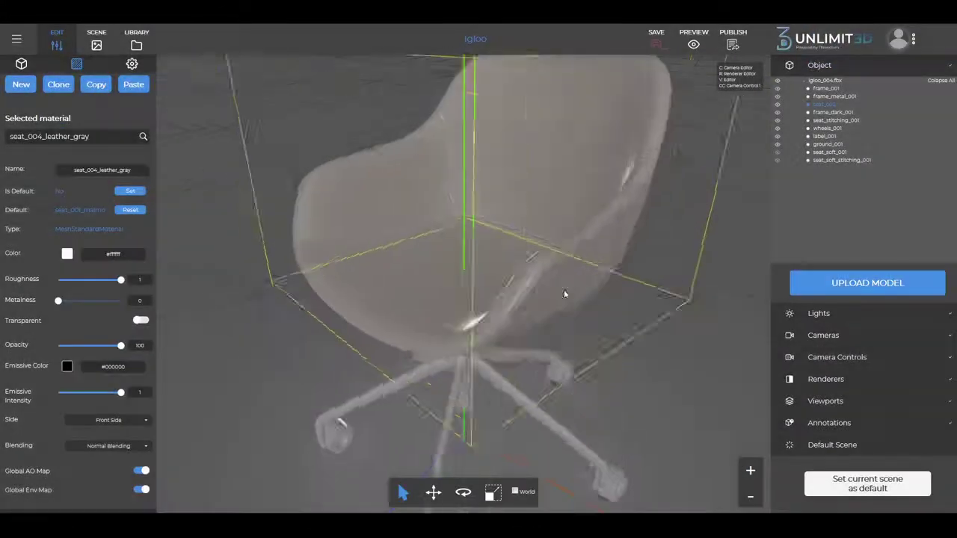
{"action": "left_click", "coordinate": [67, 253]}
{"action": "left_click_drag", "start_coordinate": [328, 284], "coordinate": [416, 250]}
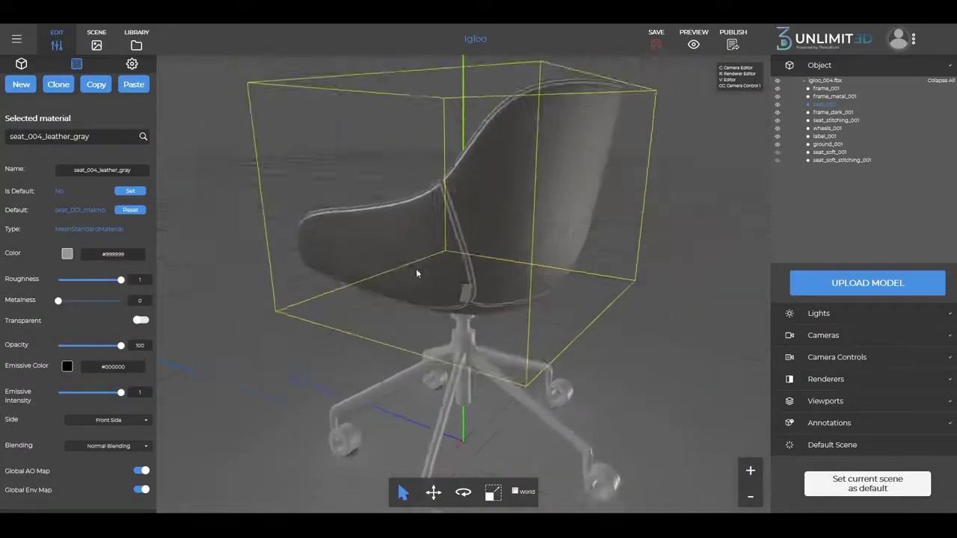
Add a new material to the seat_stitching_001 mesh and upload stitch_normal_512 as its normal map.
{"action": "left_click", "coordinate": [418, 269]}
{"action": "left_click", "coordinate": [21, 123]}
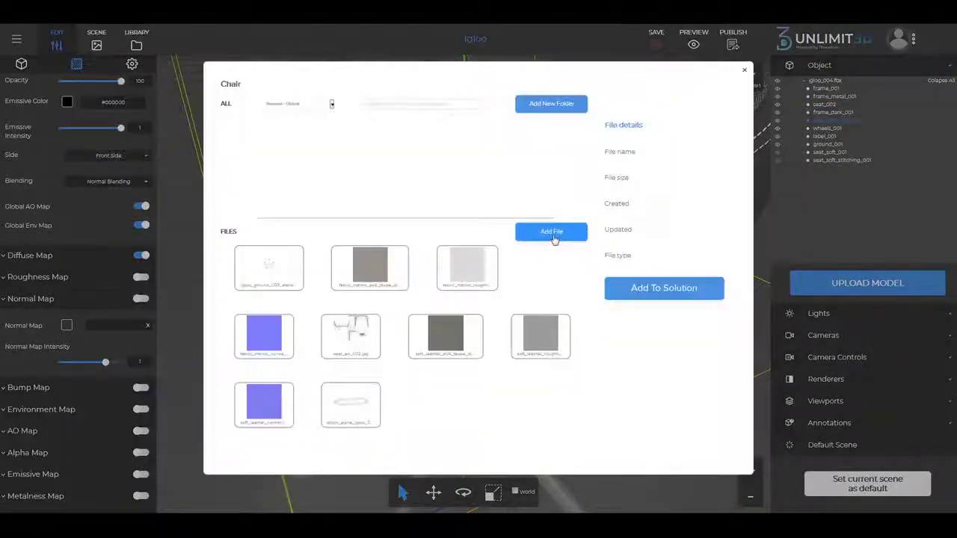
{"action": "left_click", "coordinate": [551, 233]}
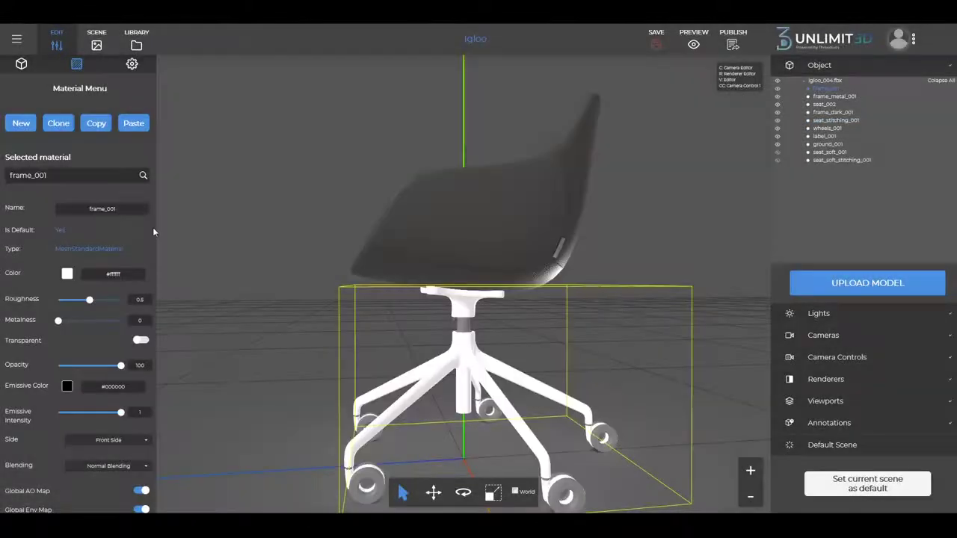
Upload frame_ao as the AO map of the frame_001 material and set the material's color to #c5c5c5.
{"action": "scroll", "coordinate": [153, 228], "scroll_direction": "down", "scroll_amount": 5}
{"action": "left_click", "coordinate": [141, 376]}
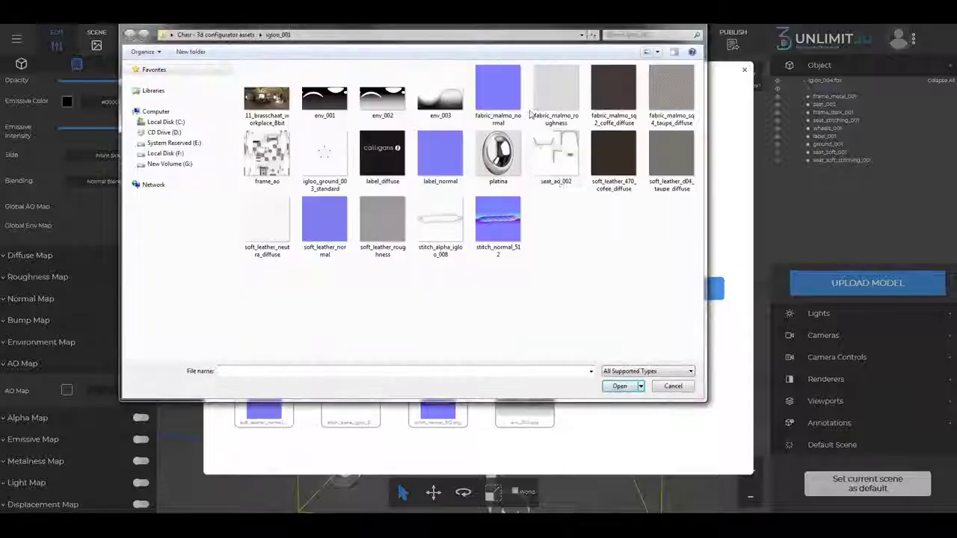
{"action": "left_click", "coordinate": [267, 153]}
{"action": "left_click", "coordinate": [619, 385]}
{"action": "scroll", "coordinate": [110, 189], "scroll_direction": "up", "scroll_amount": 10}
{"action": "left_click", "coordinate": [64, 276]}
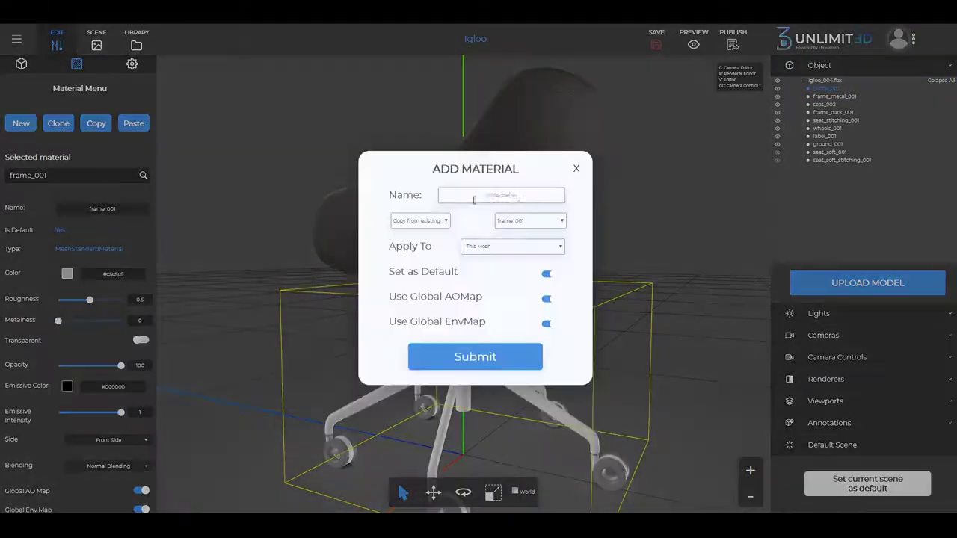
Clone the frame material as "frame_002" with color #070707 and as "frame_dark_001" with color #363636.
{"action": "type", "text": "frame_002"}
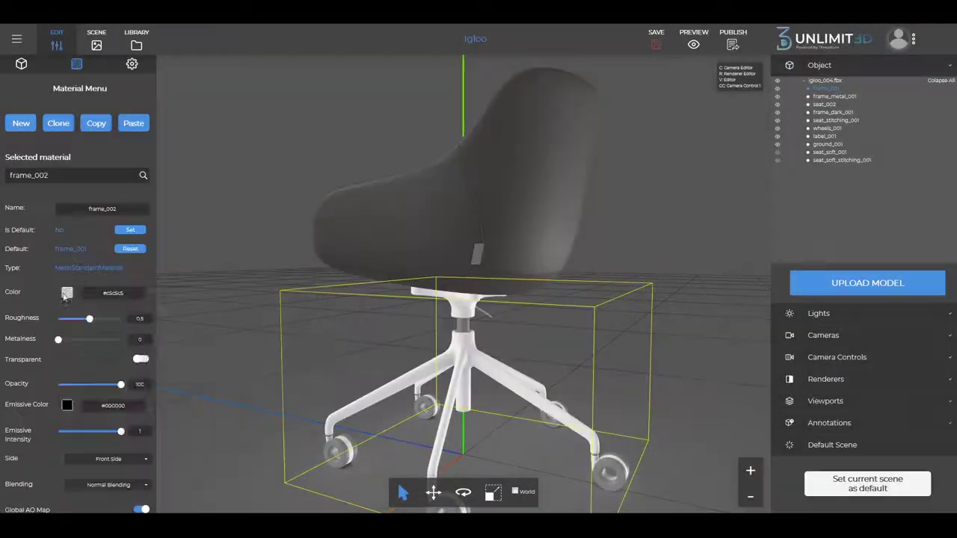
{"action": "left_click", "coordinate": [65, 294]}
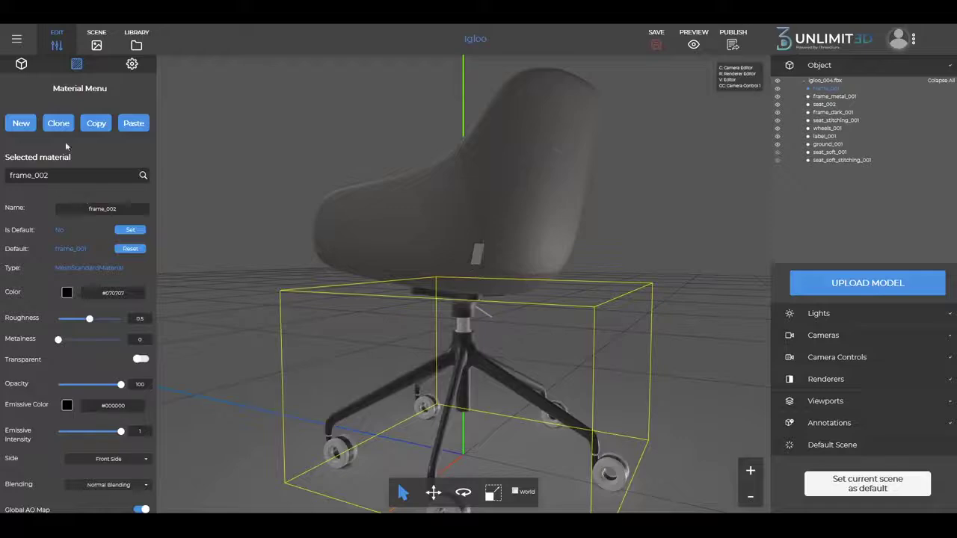
{"action": "type", "text": "frame_dark_001"}
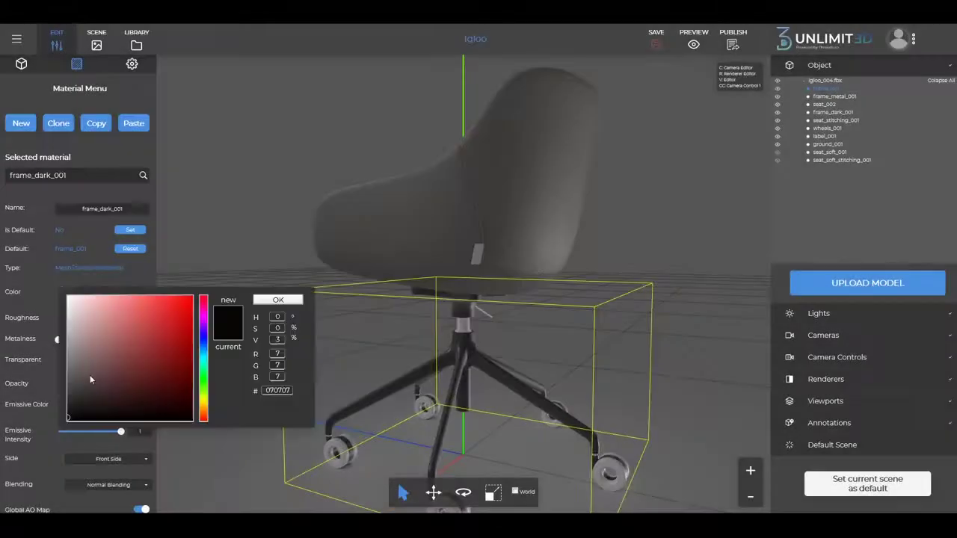
{"action": "left_click", "coordinate": [87, 196]}
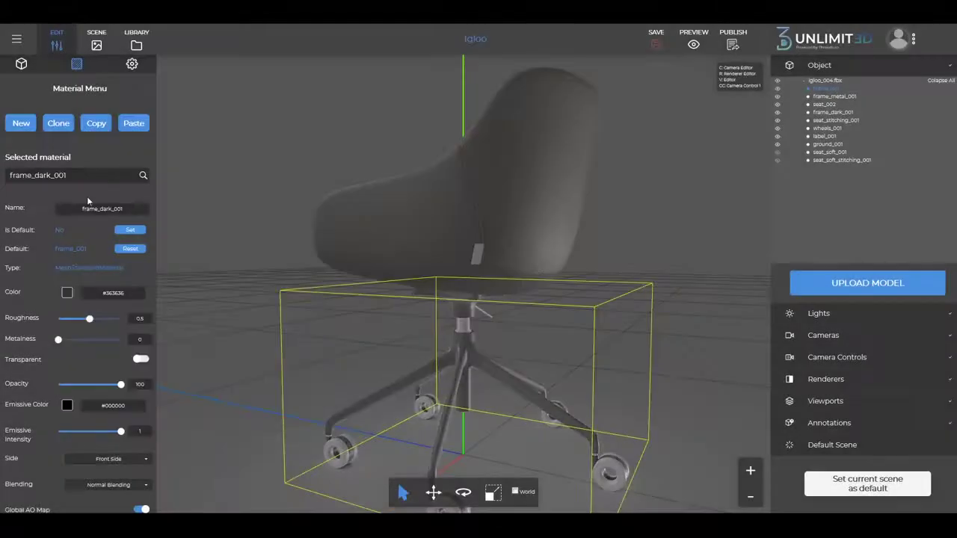
Clone the frame material as "frame_metal_001" and give it a metallic finish with color #dddddd, roughness 0.22 and metalness 1.
{"action": "left_click", "coordinate": [58, 124]}
{"action": "type", "text": "frame"}
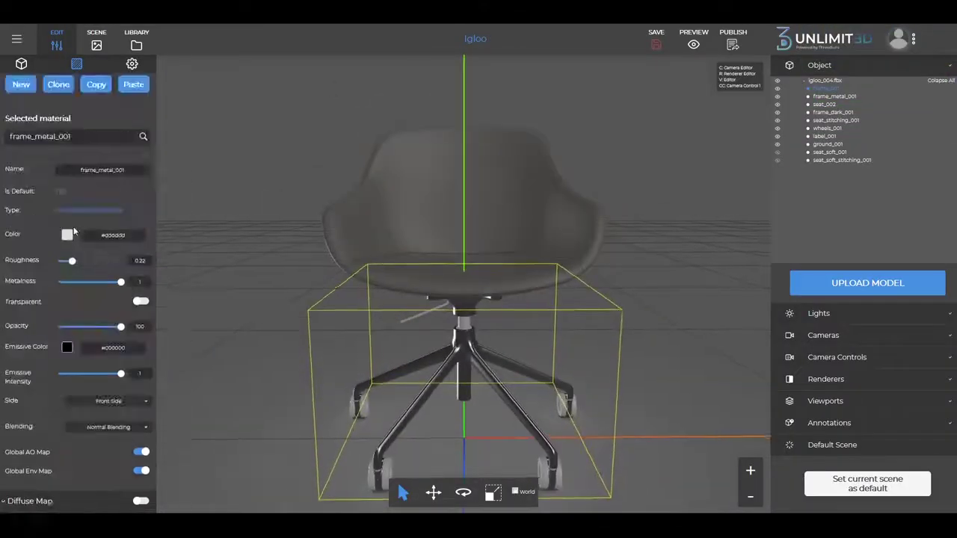
{"action": "left_click", "coordinate": [67, 234]}
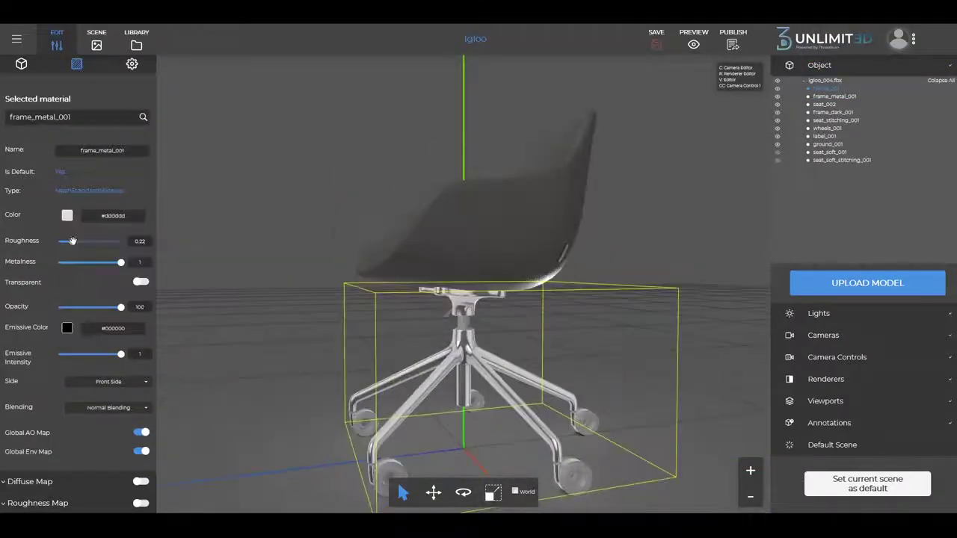
{"action": "left_click", "coordinate": [67, 215]}
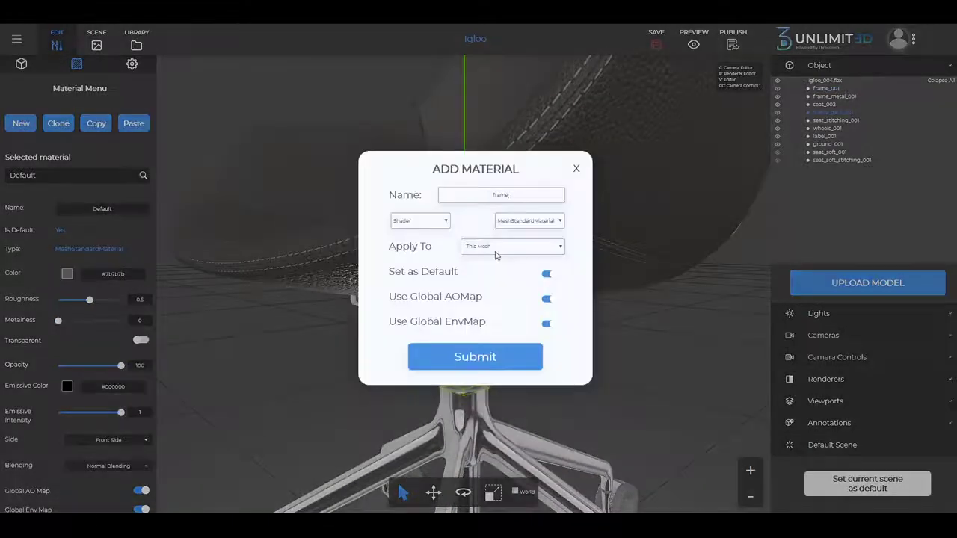
Add a new standard material to the frame_dark_001 mesh and assign it an environment map from the project files.
{"action": "left_click", "coordinate": [474, 356]}
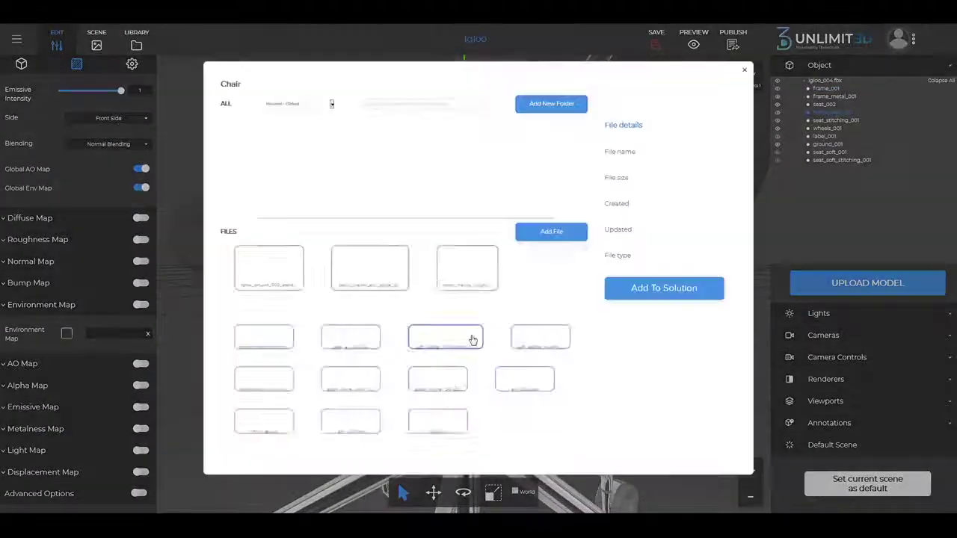
{"action": "left_click", "coordinate": [656, 292]}
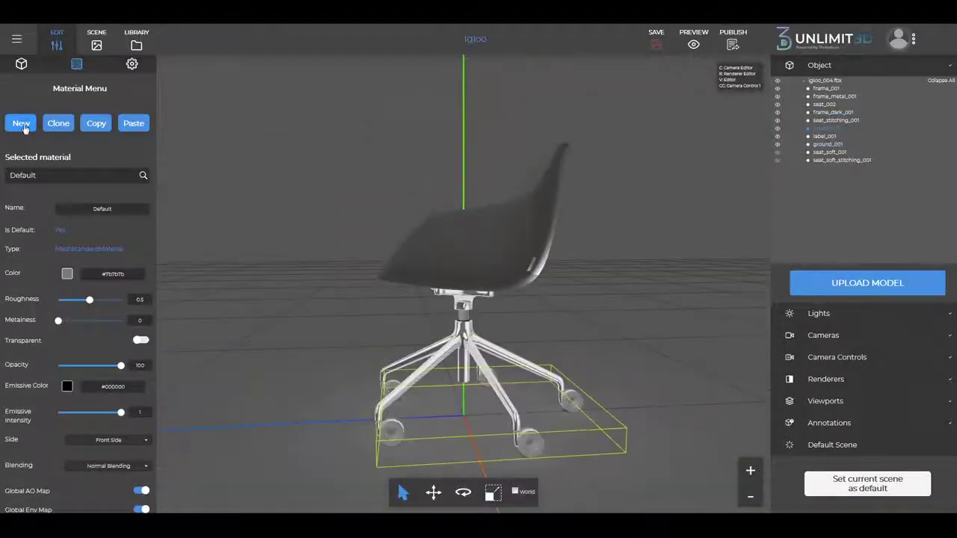
Add a "wheels_001" material in #646464 to the wheels mesh and copy it as a darker "wheels_002" variant.
{"action": "left_click", "coordinate": [21, 123]}
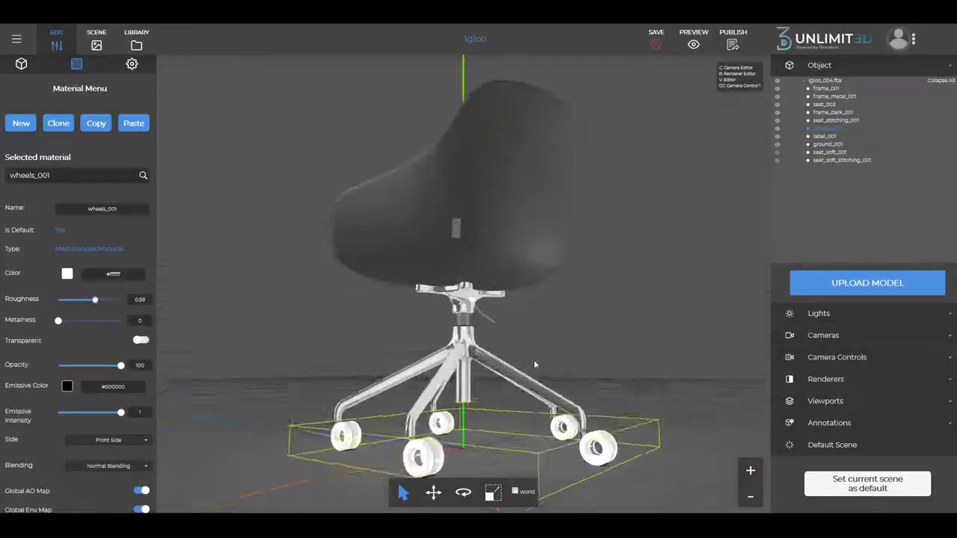
{"action": "scroll", "coordinate": [131, 245], "scroll_direction": "down", "scroll_amount": 5}
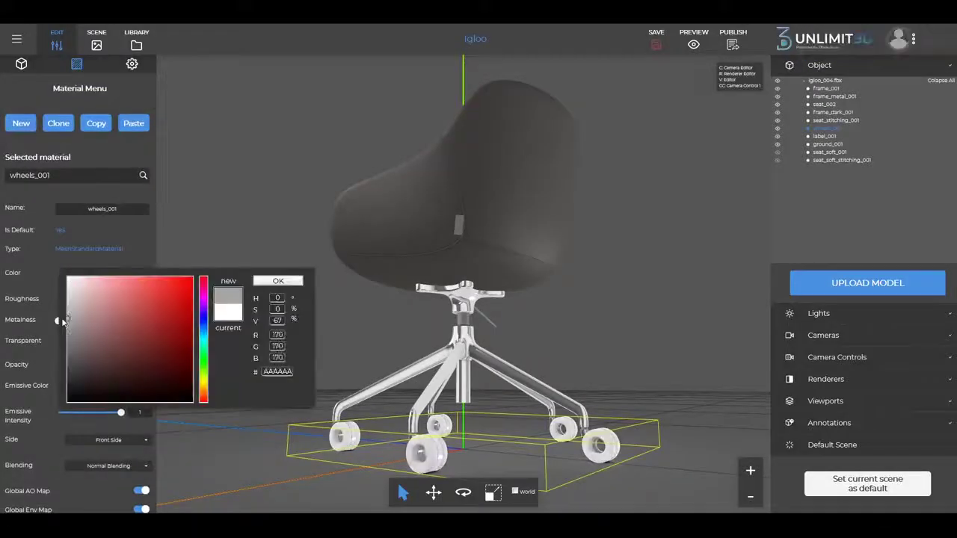
{"action": "left_click", "coordinate": [21, 123]}
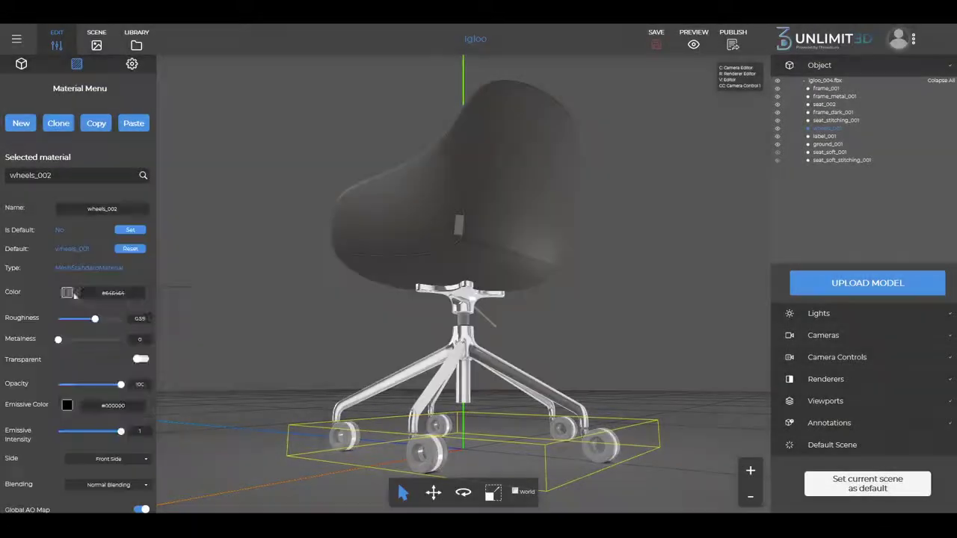
{"action": "left_click", "coordinate": [67, 291]}
Texture the label_001 mesh's material with a diffuse map and label_normal.jpg as its normal map.
{"action": "left_click", "coordinate": [474, 242]}
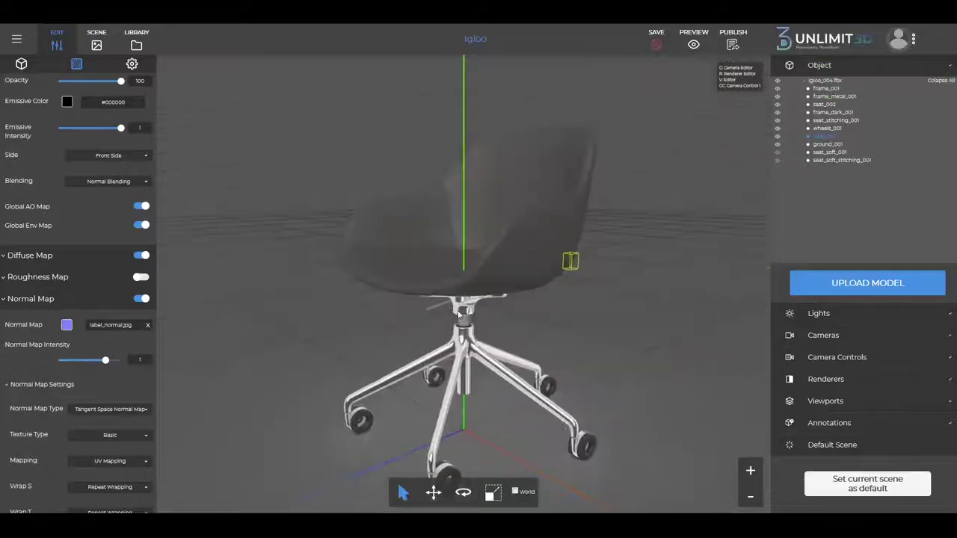
{"action": "left_click_drag", "start_coordinate": [459, 315], "coordinate": [491, 319]}
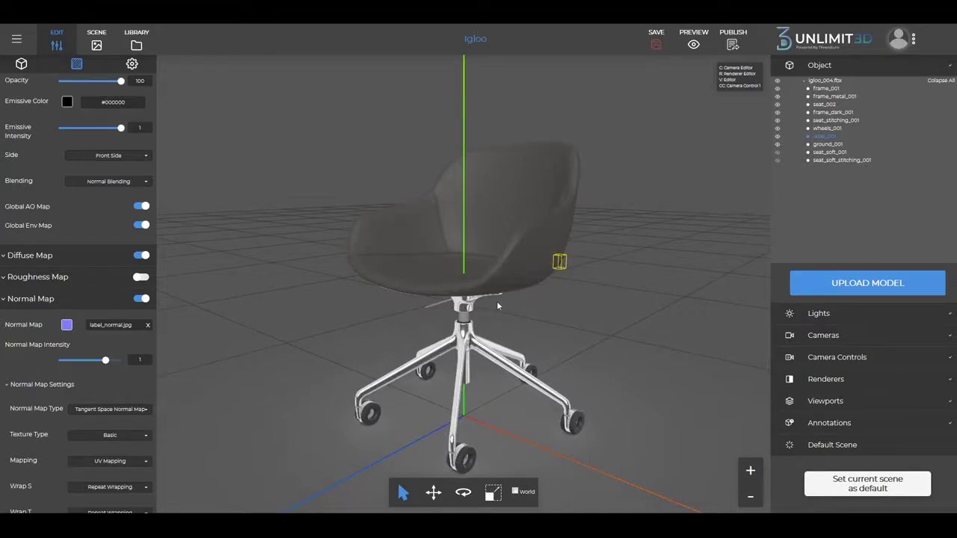
Set the Ambient Light's intensity to 0.52 and check the lighting on the seat.
{"action": "left_click", "coordinate": [807, 316]}
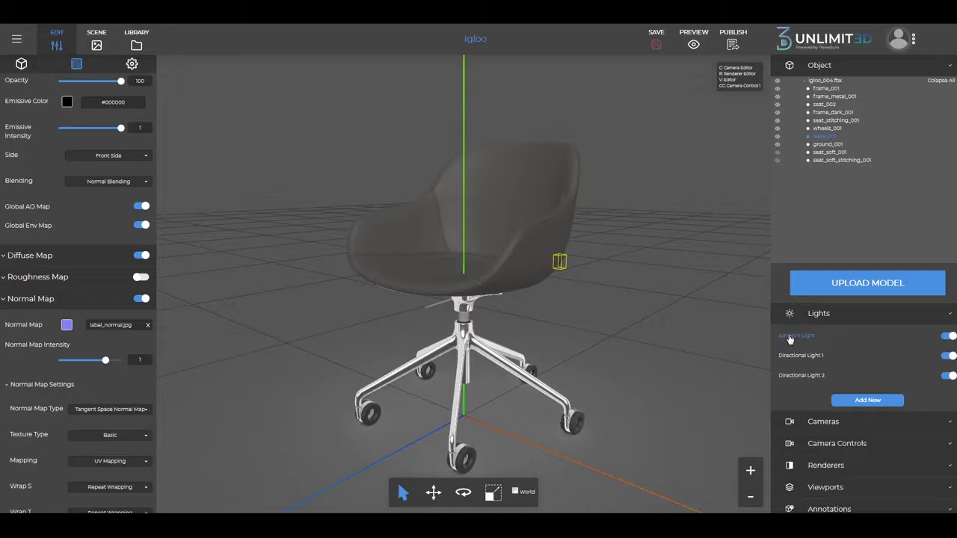
{"action": "left_click", "coordinate": [794, 336]}
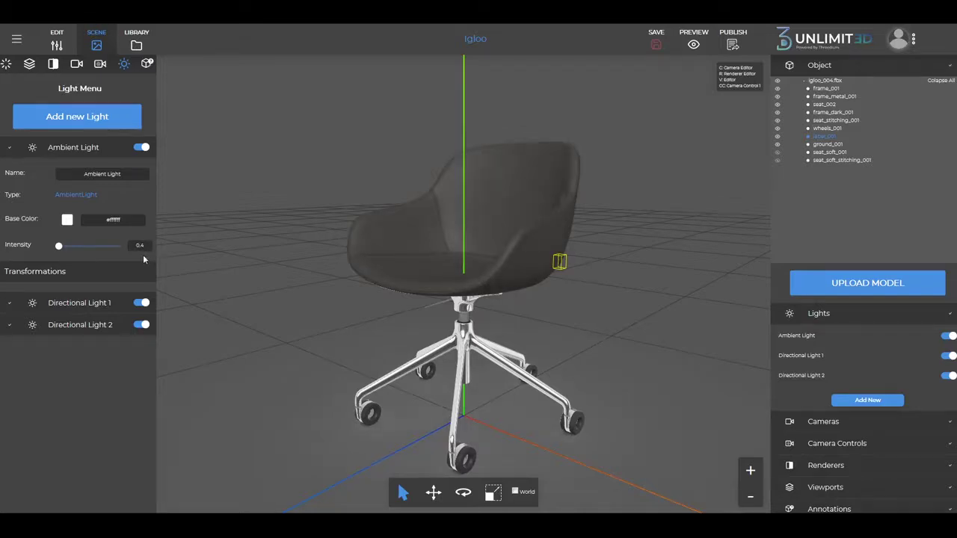
{"action": "scroll", "coordinate": [142, 260], "scroll_direction": "up", "scroll_amount": 3}
{"action": "left_click_drag", "start_coordinate": [494, 269], "coordinate": [537, 323]}
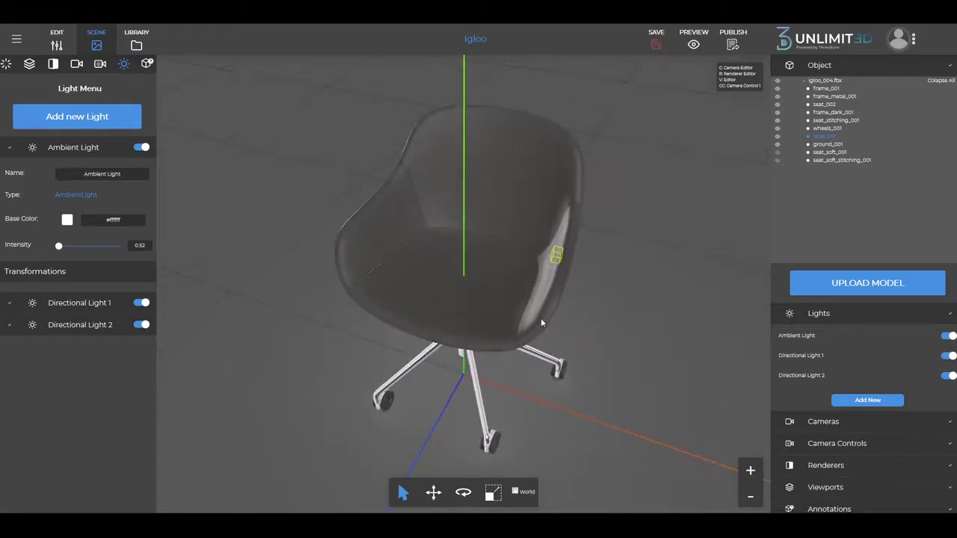
{"action": "scroll", "coordinate": [542, 308], "scroll_direction": "up", "scroll_amount": 4}
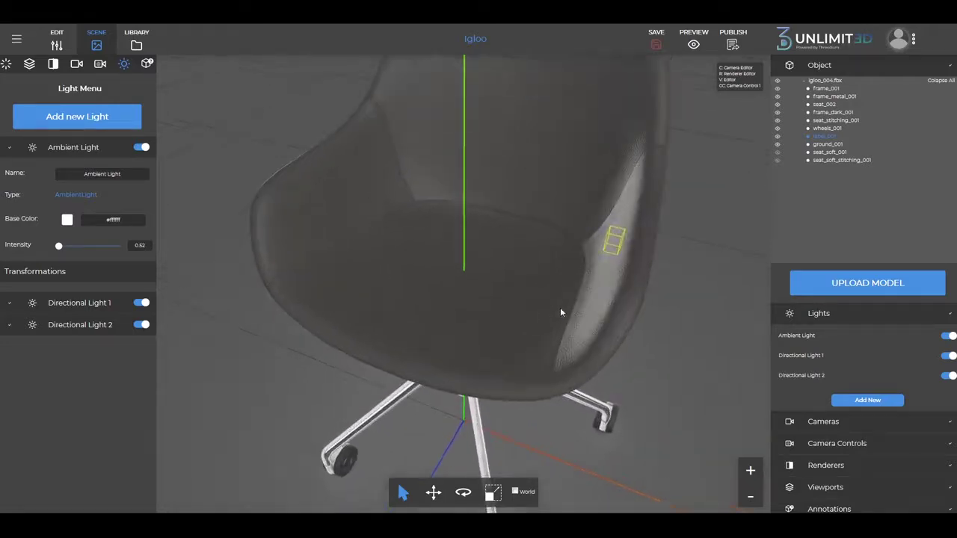
Change the intensity of Directional Light 1.
{"action": "left_click", "coordinate": [802, 356]}
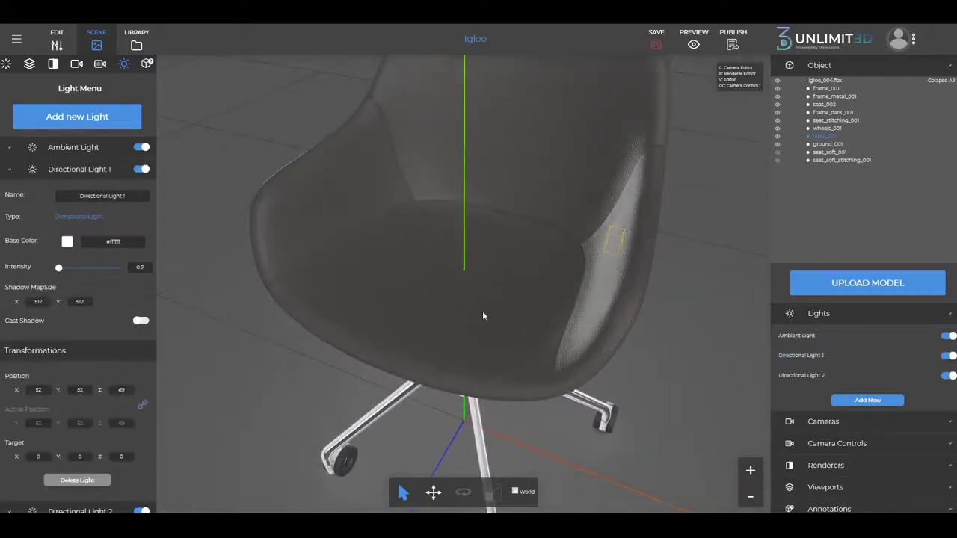
{"action": "double_click", "coordinate": [140, 267]}
{"action": "key", "text": "BackSpace"}
{"action": "type", "text": "2.3"}
{"action": "left_click_drag", "start_coordinate": [140, 269], "coordinate": [116, 284]}
Set the intensity of Directional Light 2 to 0.4 and check the lighting around the chair.
{"action": "left_click", "coordinate": [804, 376]}
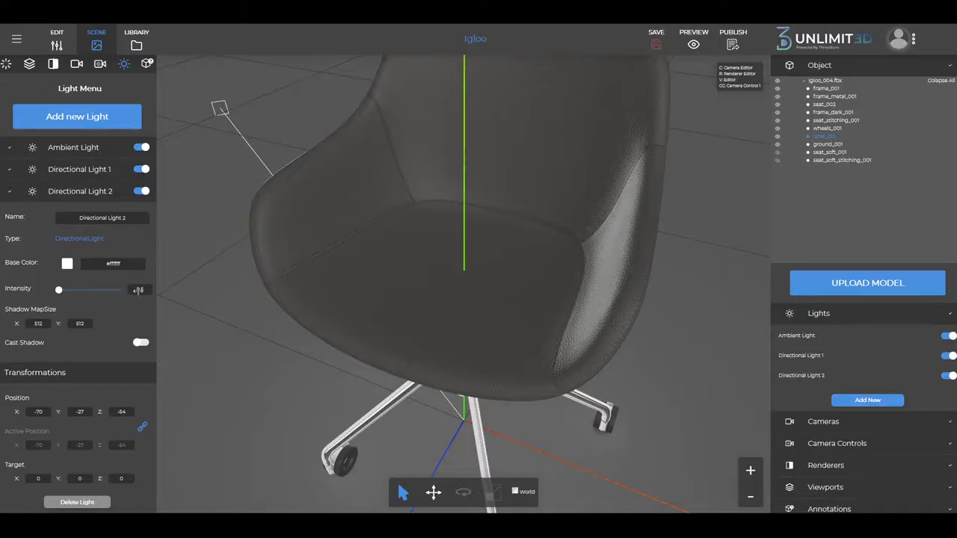
{"action": "left_click_drag", "start_coordinate": [140, 290], "coordinate": [138, 299]}
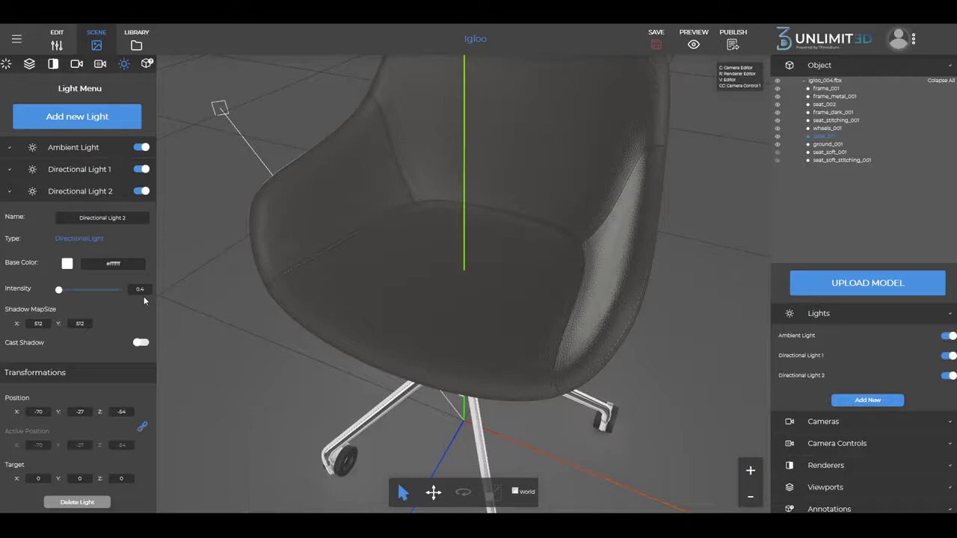
{"action": "scroll", "coordinate": [501, 292], "scroll_direction": "down", "scroll_amount": 3}
{"action": "left_click_drag", "start_coordinate": [513, 274], "coordinate": [522, 303]}
{"action": "scroll", "coordinate": [551, 322], "scroll_direction": "up", "scroll_amount": 5}
{"action": "scroll", "coordinate": [552, 322], "scroll_direction": "down", "scroll_amount": 5}
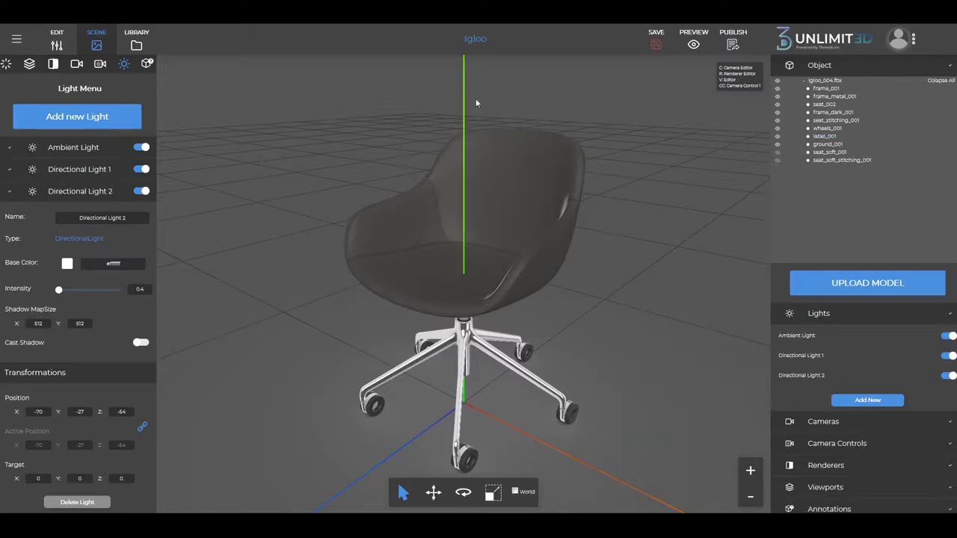
Make seat_soft_001 and seat_soft_stitching_001 invisible in the default scene and save the solution.
{"action": "left_click", "coordinate": [6, 63]}
{"action": "scroll", "coordinate": [140, 350], "scroll_direction": "down", "scroll_amount": 1}
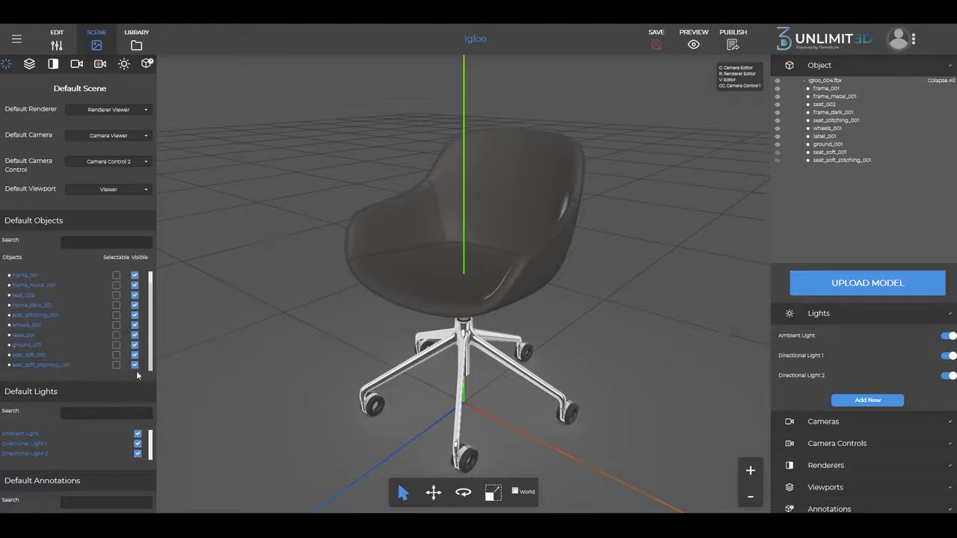
{"action": "left_click", "coordinate": [135, 365]}
{"action": "left_click", "coordinate": [134, 355]}
{"action": "left_click", "coordinate": [656, 46]}
Switch the active camera to Camera Viewer and preview the solution in the desktop format, inspecting the chair from another angle.
{"action": "left_click", "coordinate": [823, 423]}
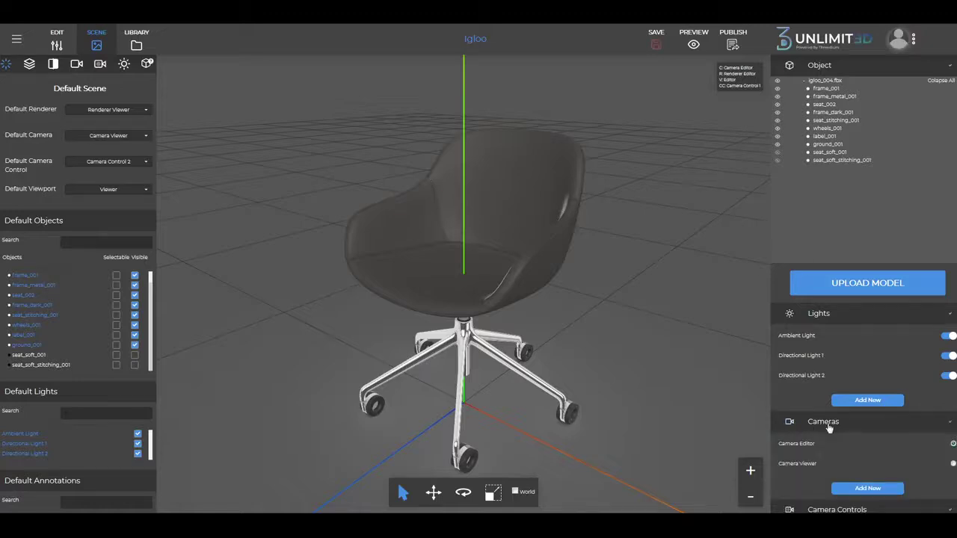
{"action": "left_click", "coordinate": [953, 464]}
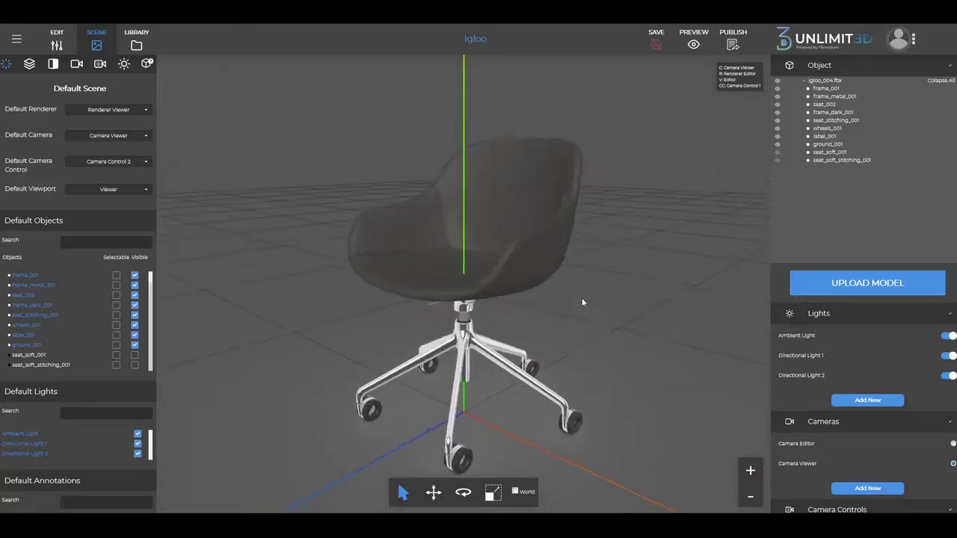
{"action": "left_click", "coordinate": [670, 53]}
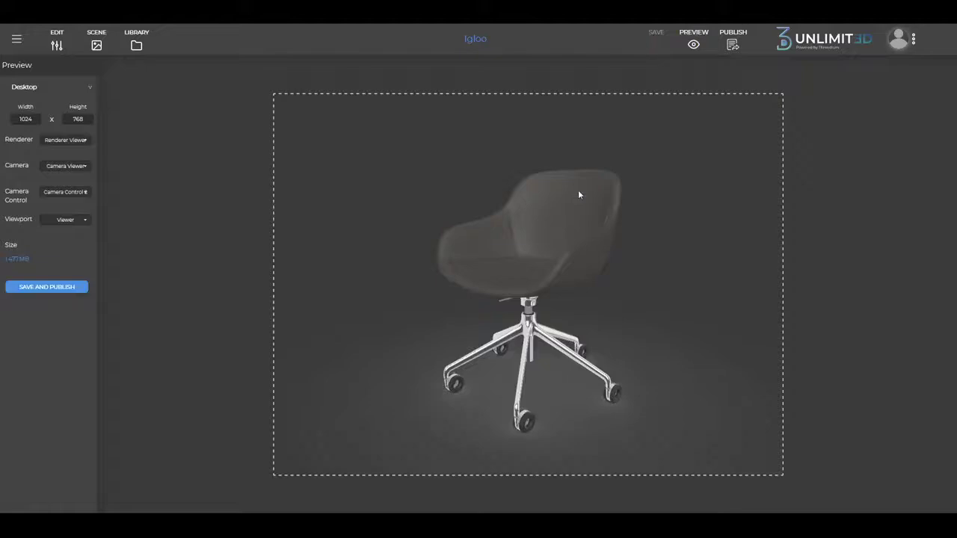
{"action": "left_click_drag", "start_coordinate": [578, 194], "coordinate": [635, 248]}
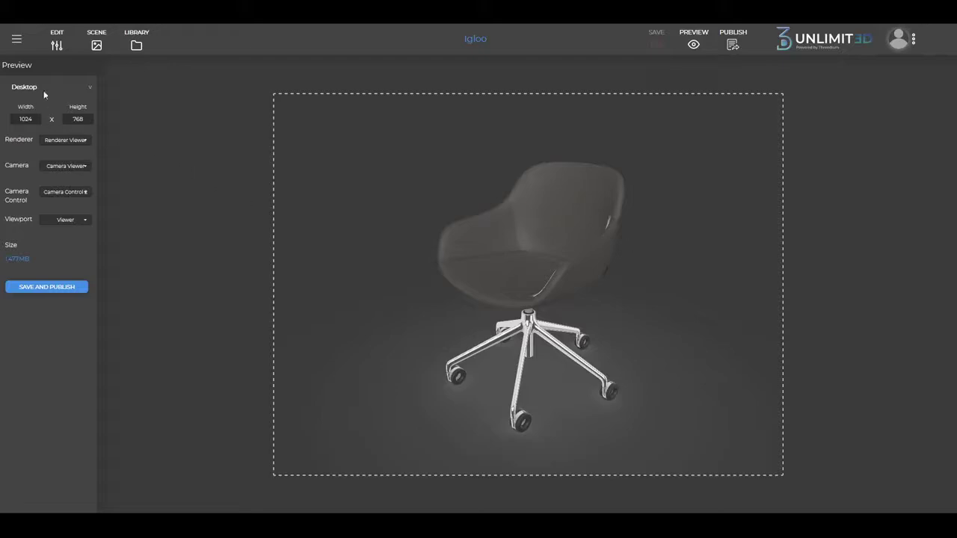
Preview the chair in the mobile portrait format, inspect it there and return the preview to the desktop format.
{"action": "left_click", "coordinate": [90, 88]}
{"action": "left_click", "coordinate": [56, 104]}
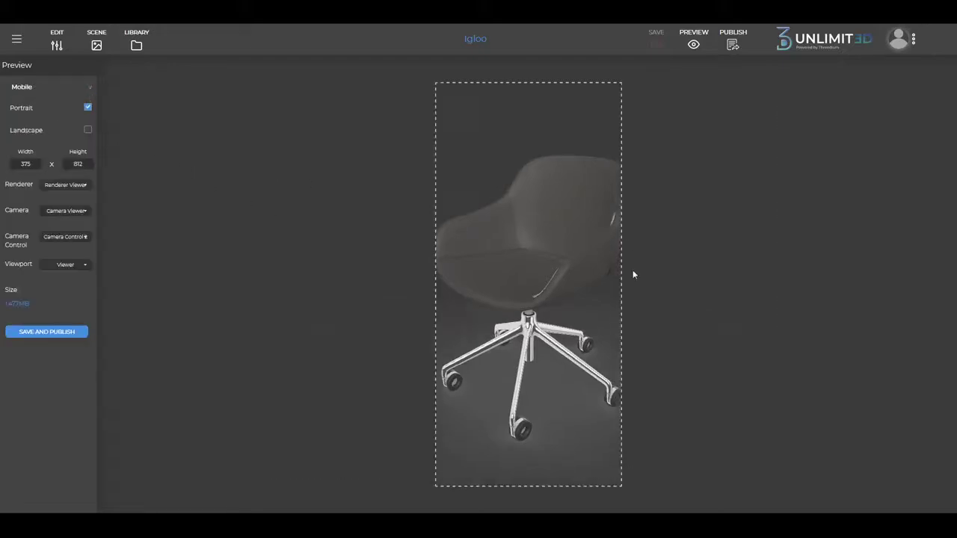
{"action": "mouse_move", "coordinate": [576, 254]}
{"action": "left_mouse_down"}
{"action": "mouse_move", "coordinate": [593, 256]}
{"action": "mouse_move", "coordinate": [530, 252]}
{"action": "mouse_move", "coordinate": [597, 259]}
{"action": "mouse_move", "coordinate": [568, 256]}
{"action": "left_mouse_up"}
{"action": "scroll", "coordinate": [563, 257], "scroll_direction": "up", "scroll_amount": 3}
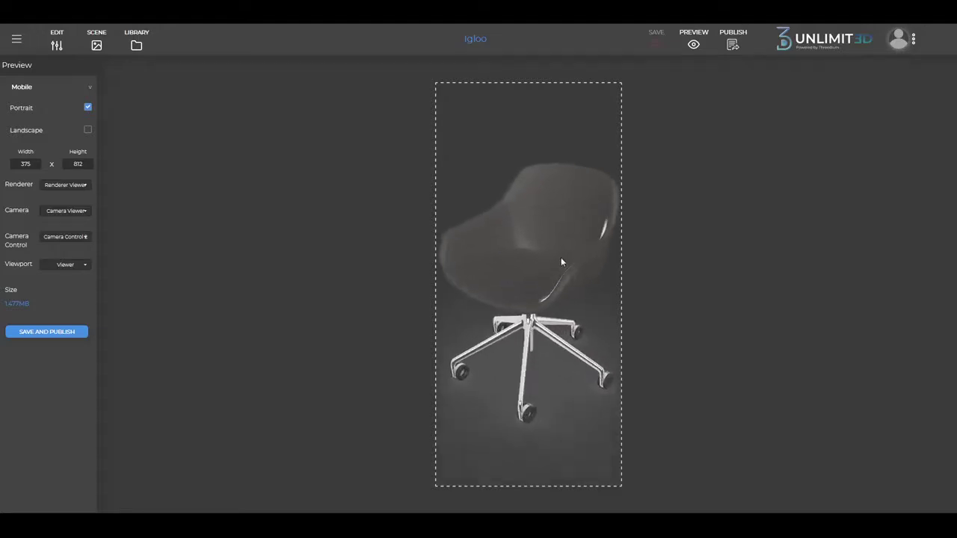
{"action": "left_click", "coordinate": [87, 88]}
{"action": "left_click", "coordinate": [49, 118]}
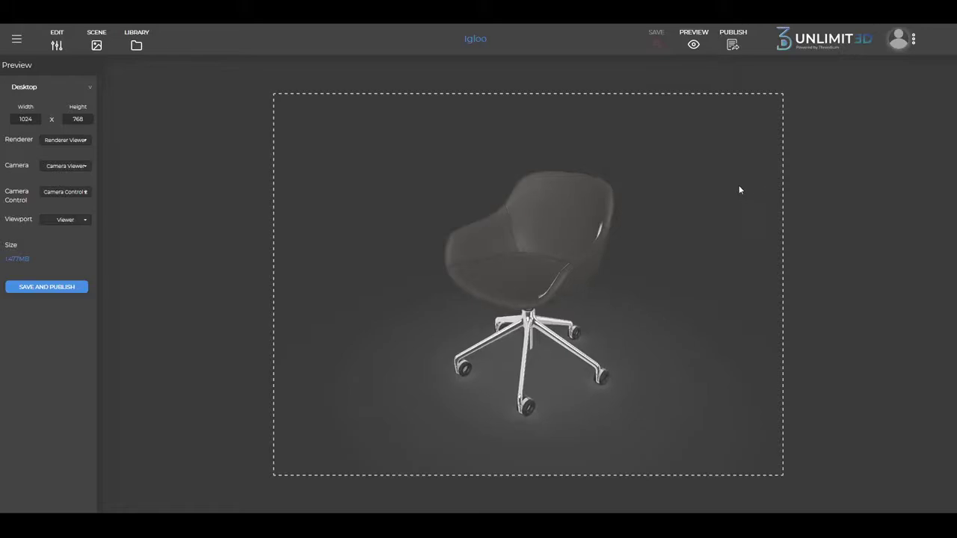
Save and publish the solution, load its last published version and view the chair from another angle.
{"action": "left_click", "coordinate": [733, 47]}
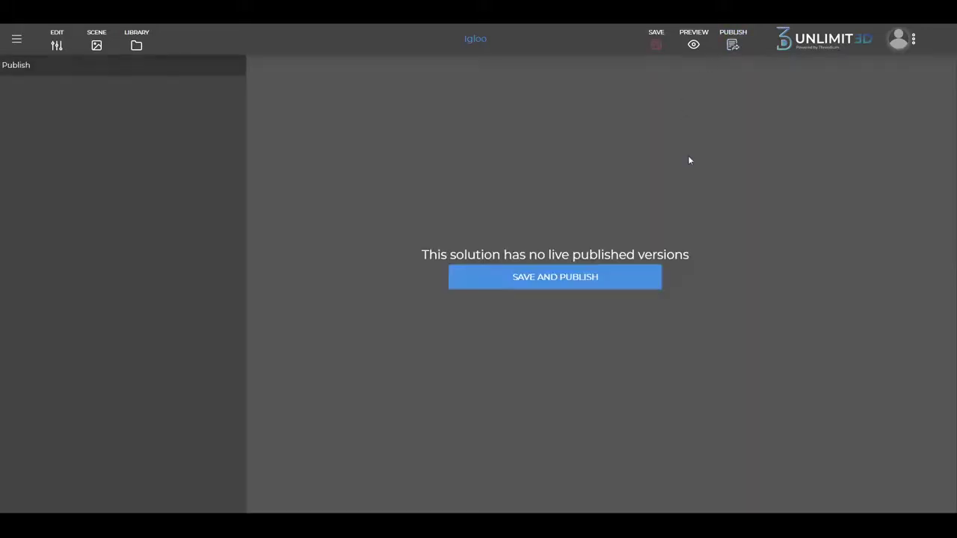
{"action": "left_click", "coordinate": [548, 281]}
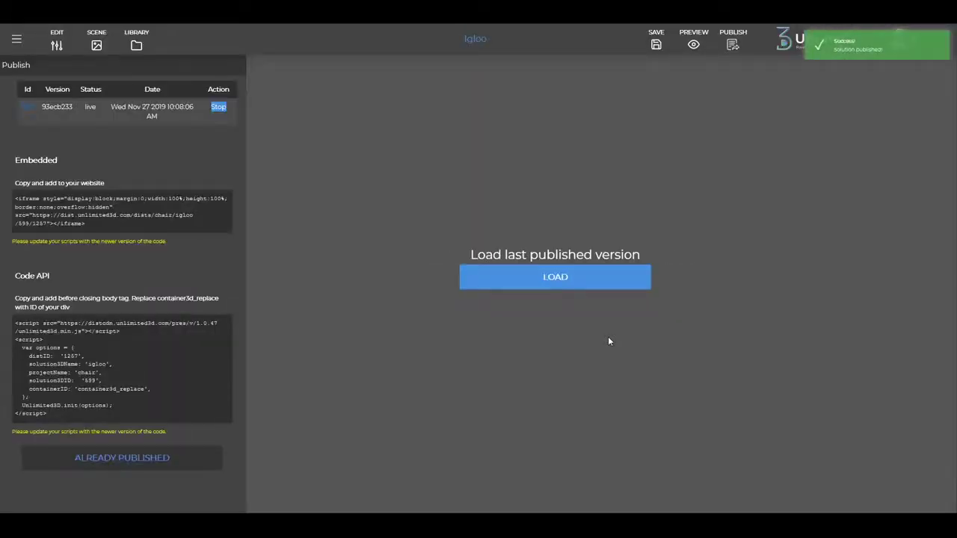
{"action": "left_click", "coordinate": [568, 285]}
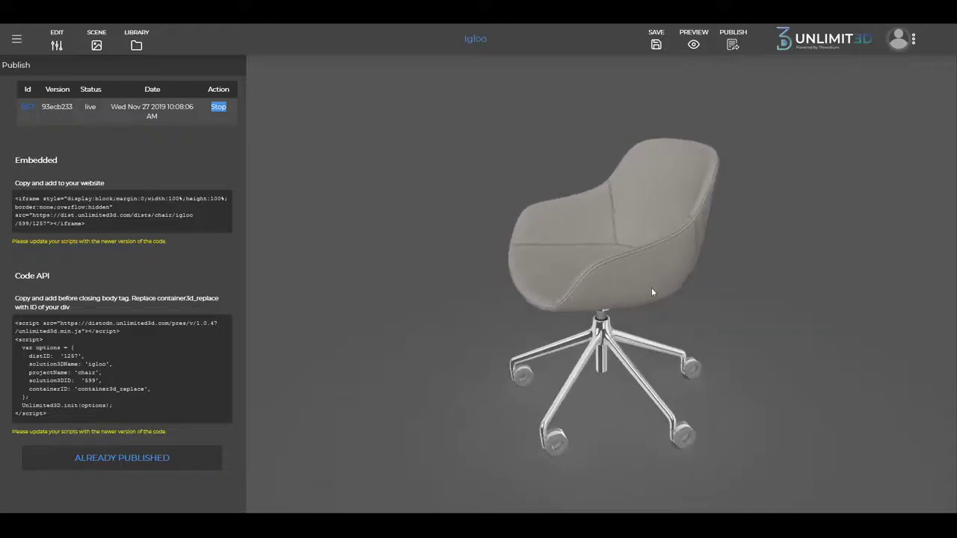
{"action": "left_click_drag", "start_coordinate": [656, 292], "coordinate": [550, 299]}
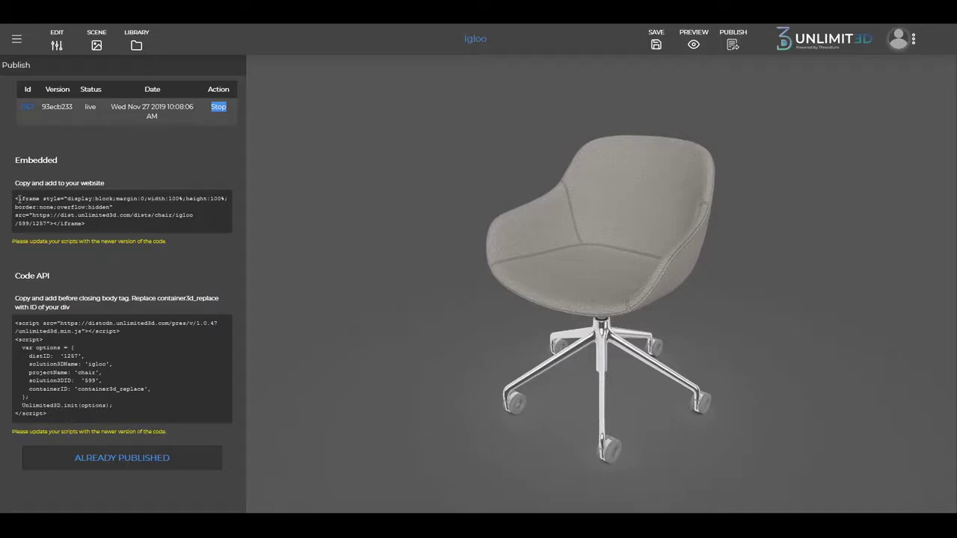
Highlight the embedded iframe code and the Code API script provided for the published solution.
{"action": "left_click_drag", "start_coordinate": [16, 198], "coordinate": [108, 227]}
{"action": "left_click", "coordinate": [122, 224]}
{"action": "left_click_drag", "start_coordinate": [16, 323], "coordinate": [90, 415]}
{"action": "left_click", "coordinate": [130, 362]}
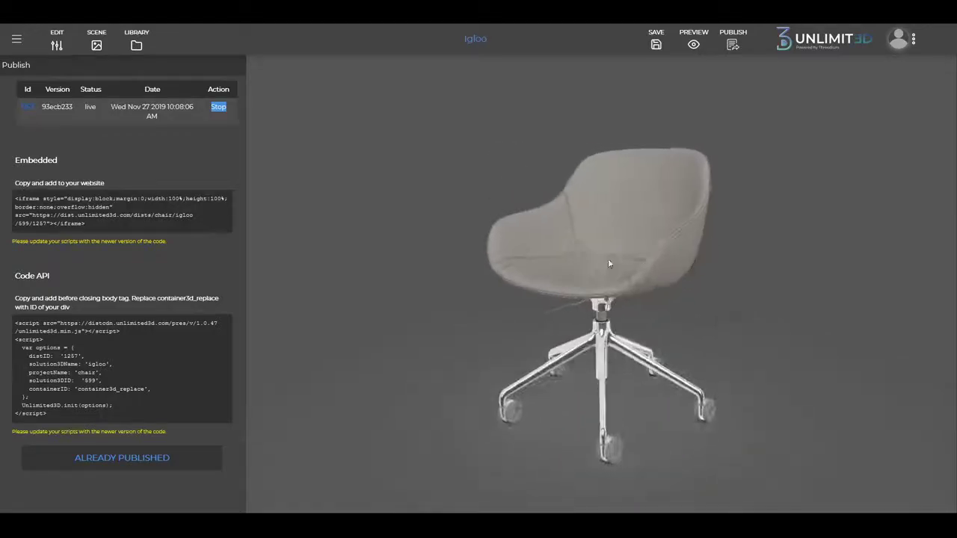
Inspect the published chair up close and from different angles.
{"action": "scroll", "coordinate": [634, 296], "scroll_direction": "up", "scroll_amount": 5}
{"action": "left_click_drag", "start_coordinate": [625, 294], "coordinate": [653, 311]}
{"action": "scroll", "coordinate": [652, 307], "scroll_direction": "down", "scroll_amount": 5}
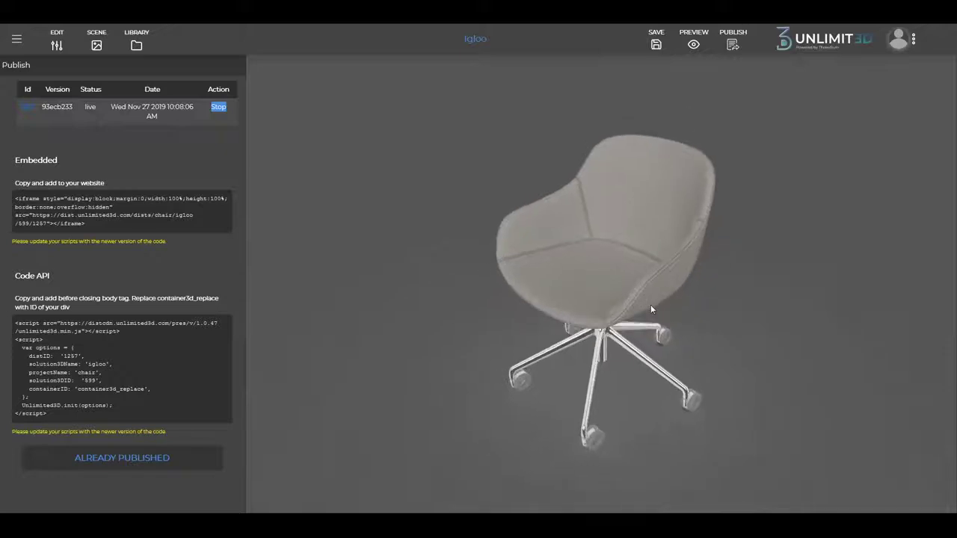